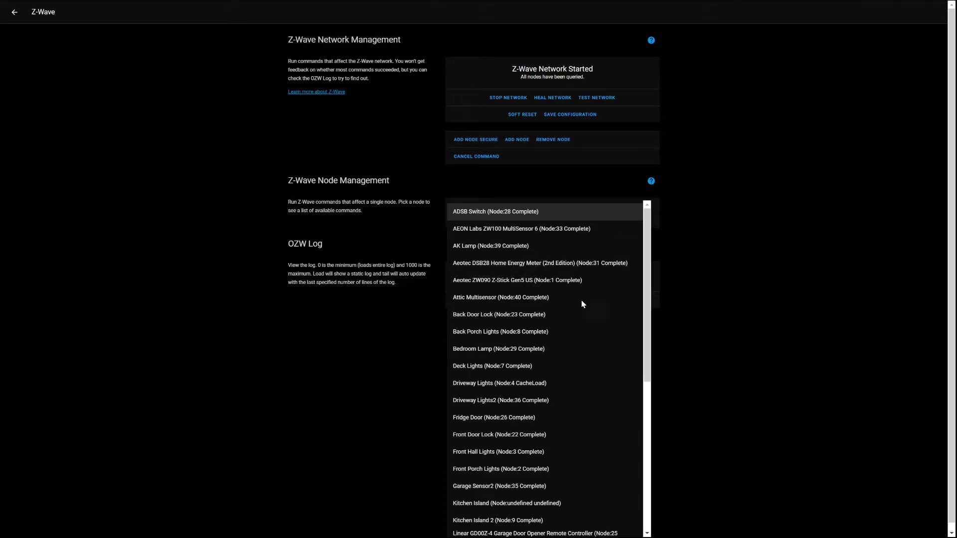
Open the configuration of the Z-Wave integration
click(766, 250)
click(649, 214)
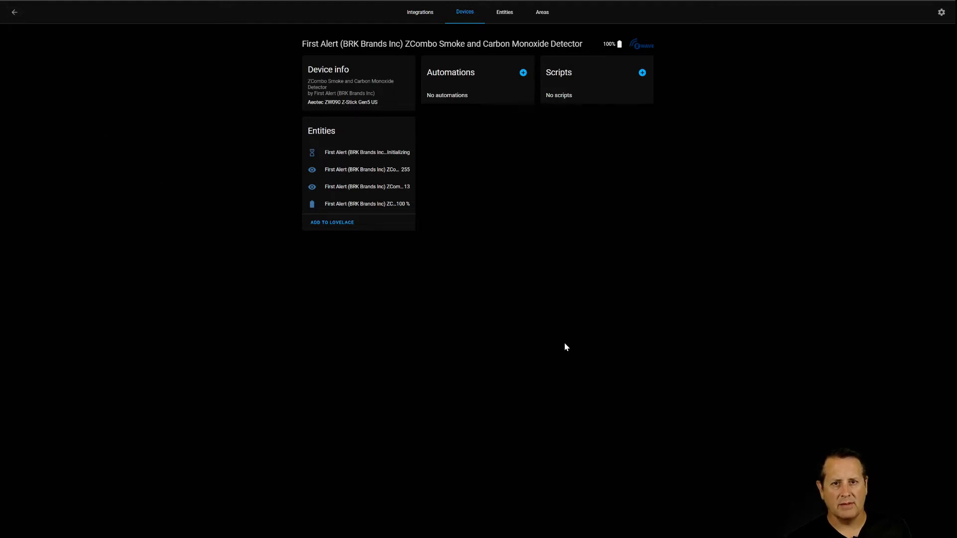
click(9, 16)
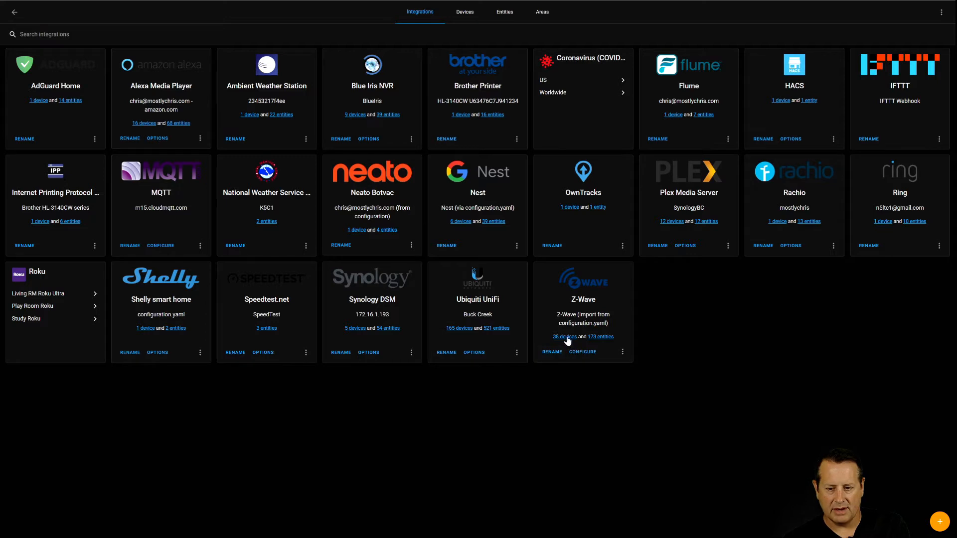
click(583, 352)
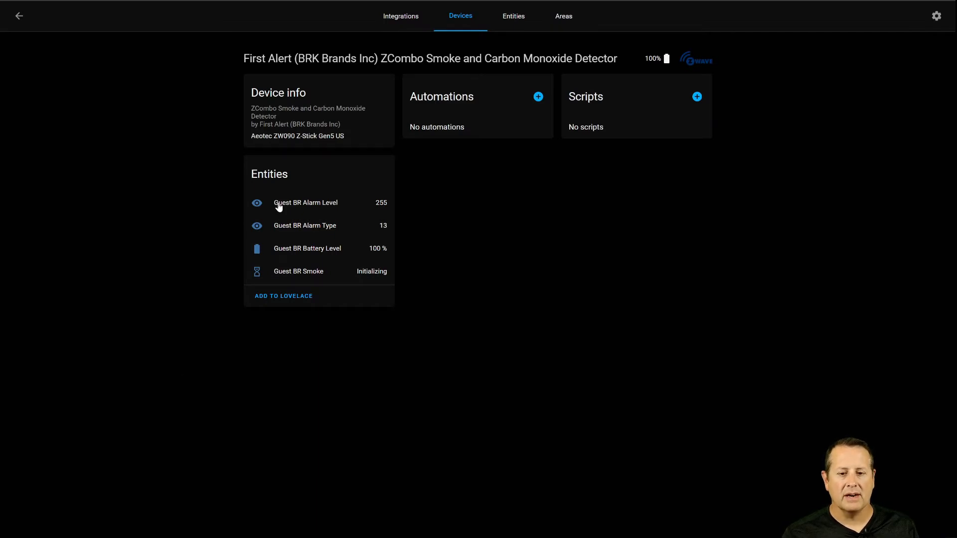
Check the names and entity IDs of the Guest BR Alarm Level and Guest BR Alarm Type entities
click(309, 204)
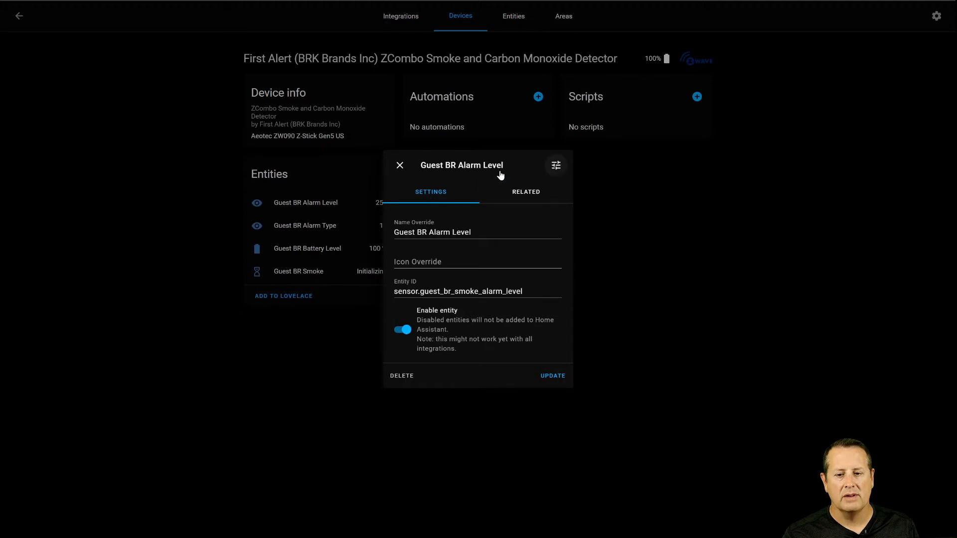
click(400, 165)
click(317, 225)
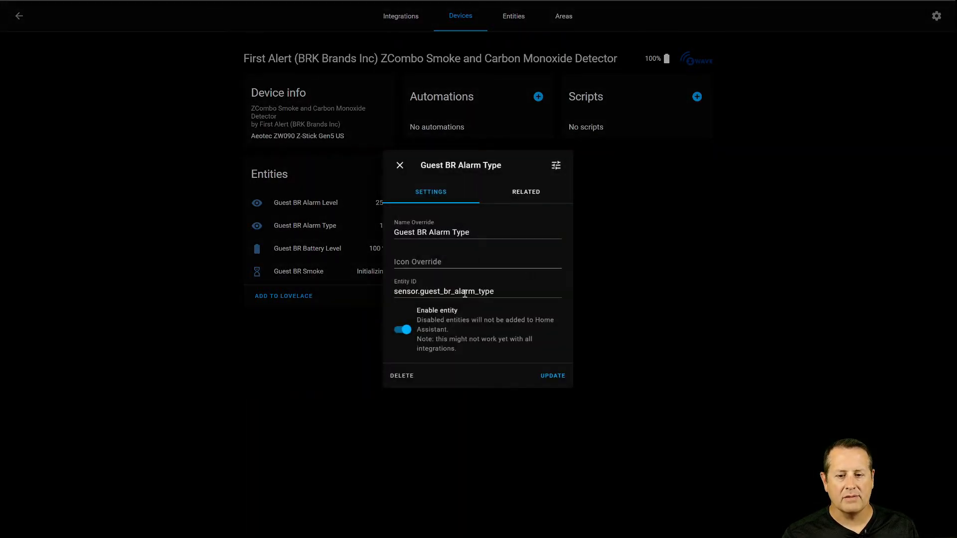
click(400, 165)
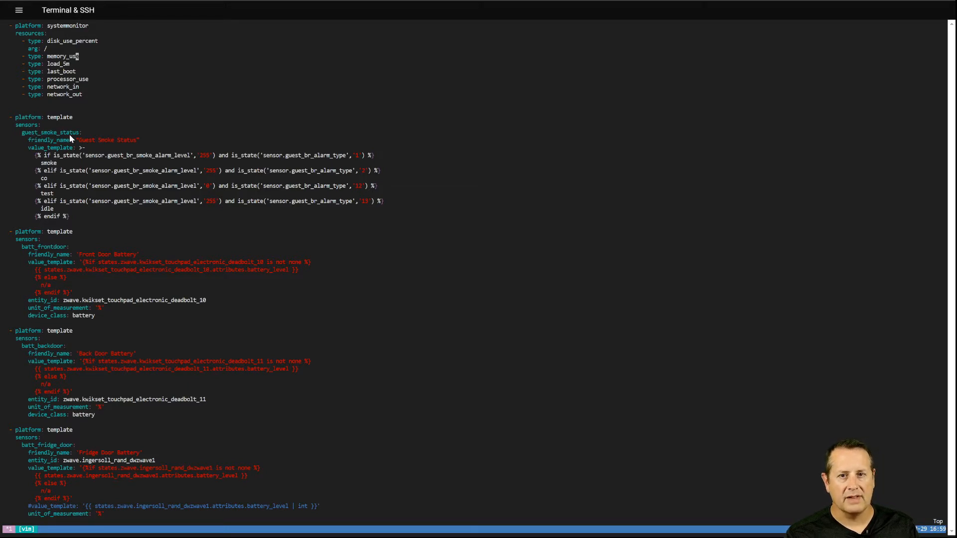
Examine the guest_smoke_status template sensor's conditions for smoke, co, test and idle in the sensor configuration file
key(j)
key(j)
key(j)
key(j)
key(j)
key(j)
key(j)
key(j)
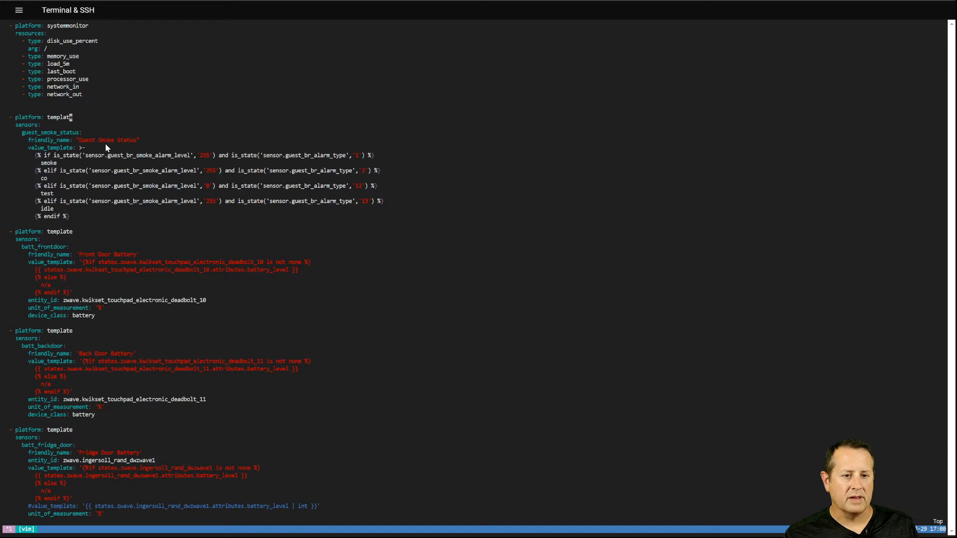
key(j)
key(j)
key(j)
key(j)
key(j)
key(j)
key(j)
key(j)
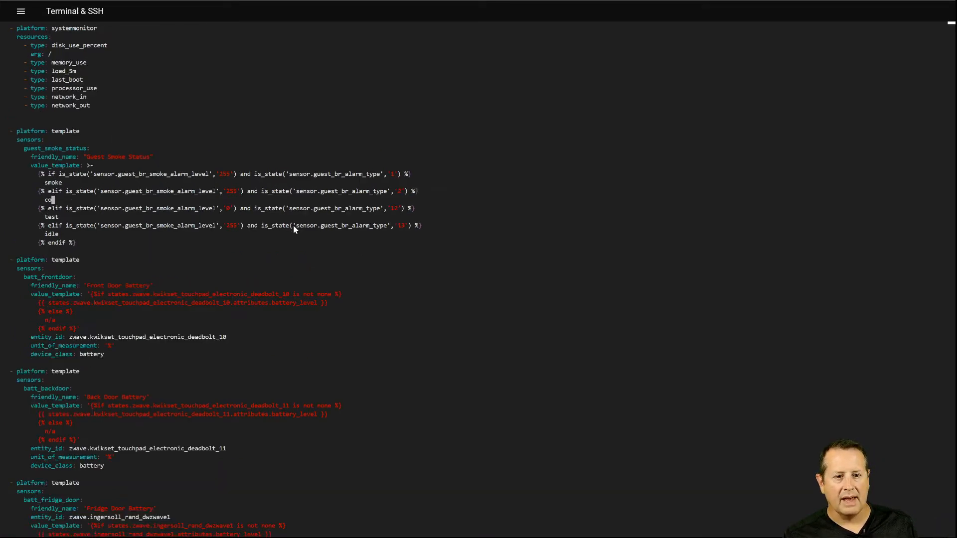
key(ctrl+plus)
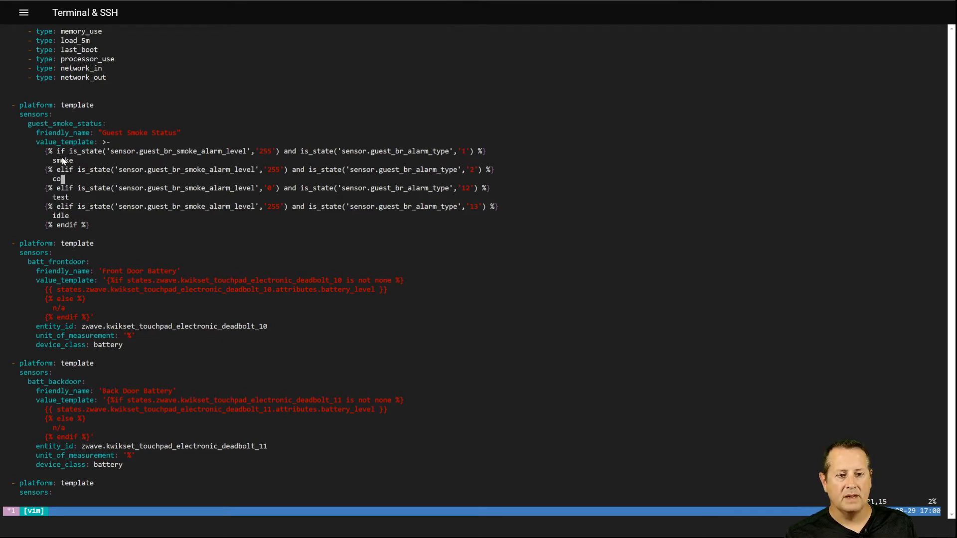
key(j)
key(j)
key(j)
key(j)
key(j)
key(j)
key(j)
key(j)
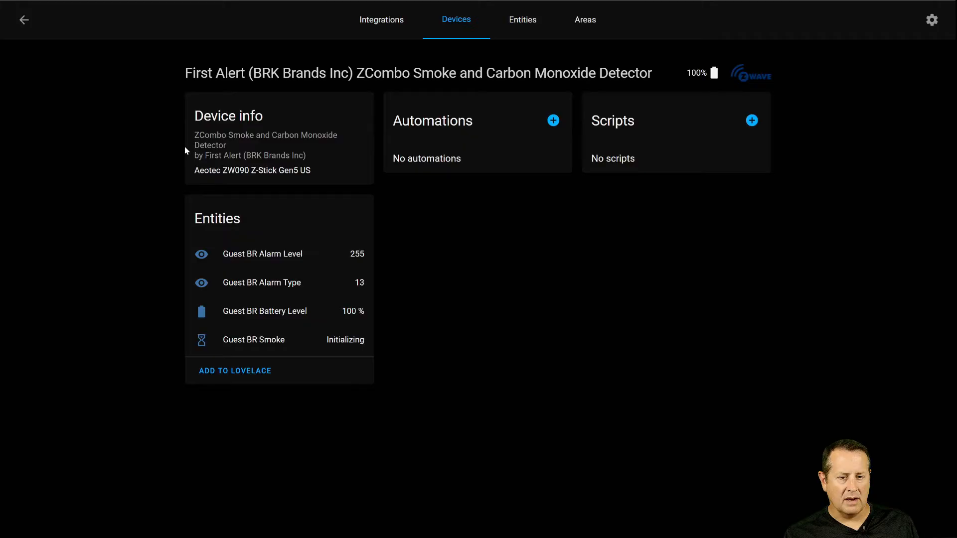
Leave the smoke detector's device page and validate the Home Assistant configuration in Server Controls
click(22, 21)
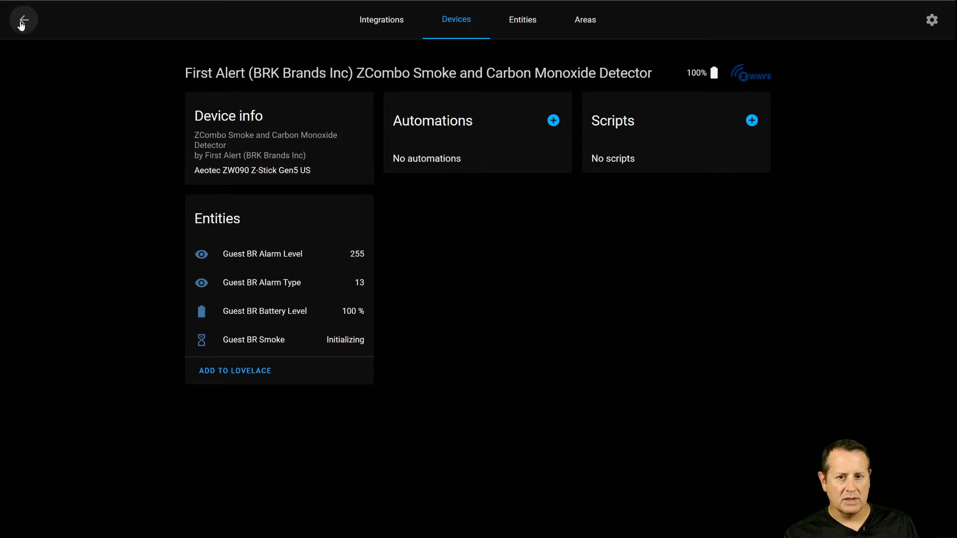
click(21, 25)
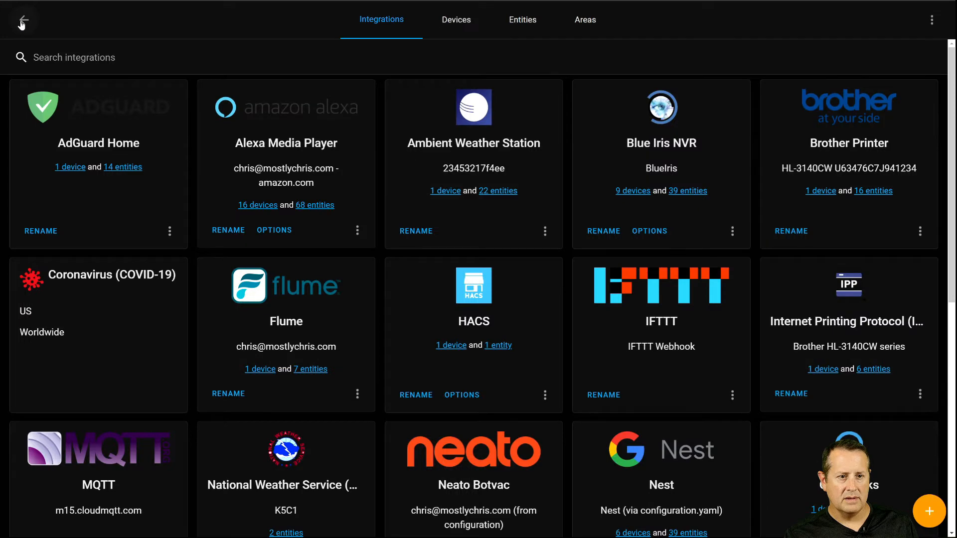
click(22, 23)
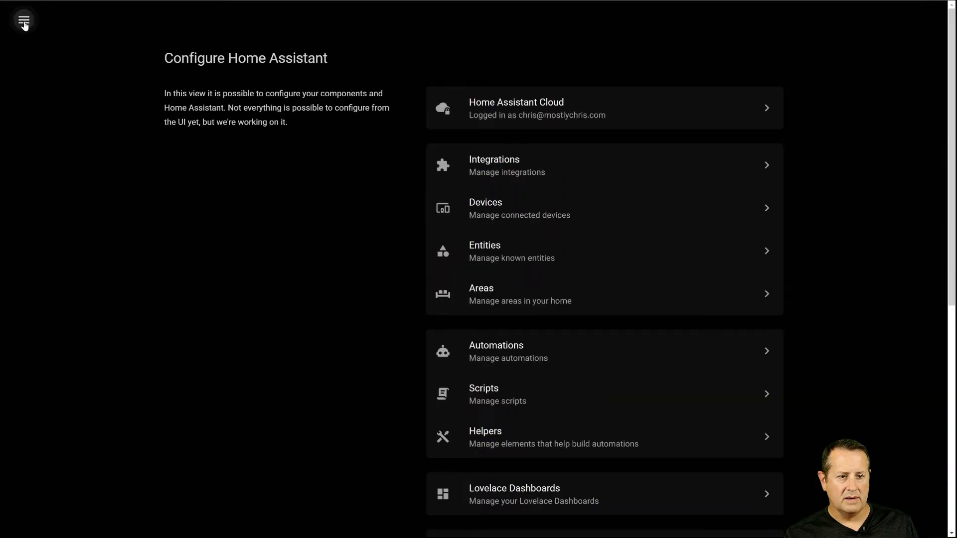
click(25, 23)
click(333, 217)
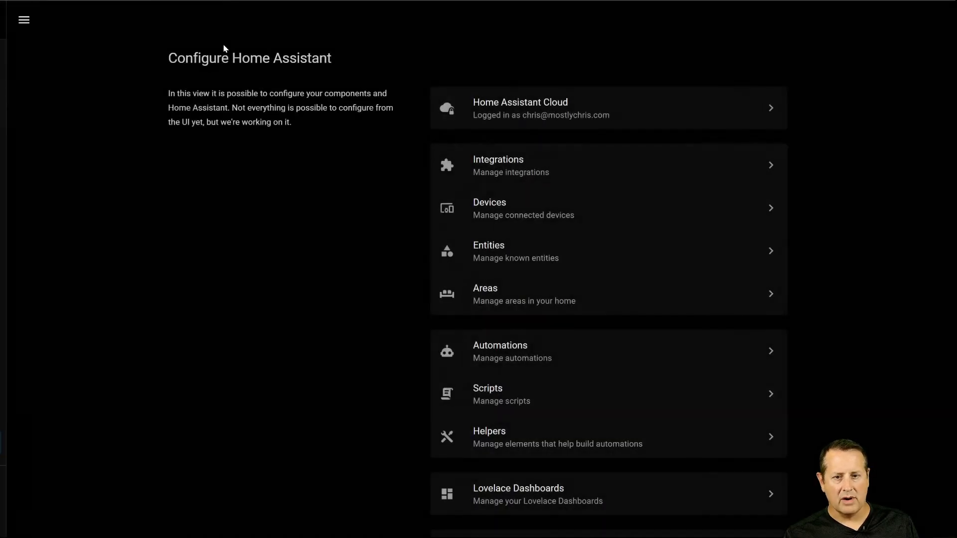
scroll(548, 311, down, 4)
scroll(546, 310, down, 4)
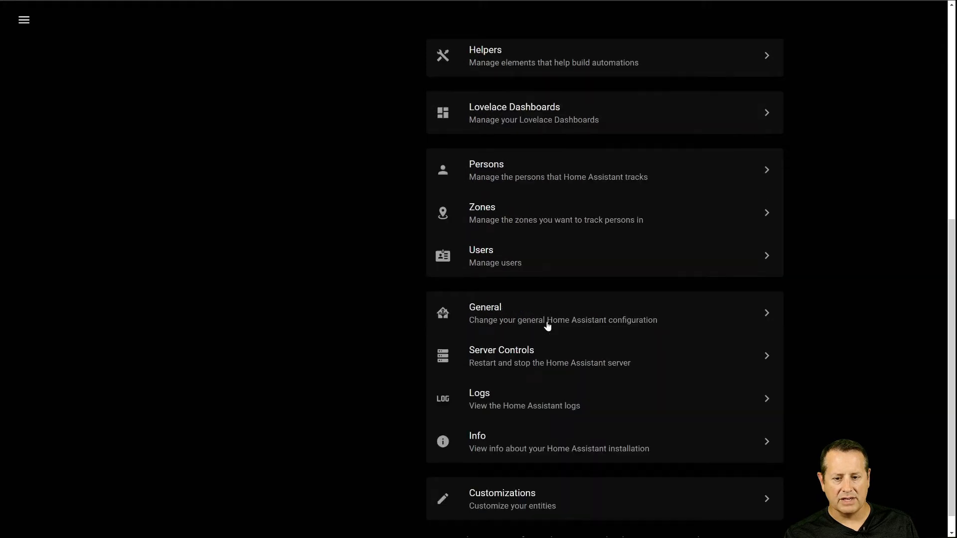
click(549, 360)
click(600, 204)
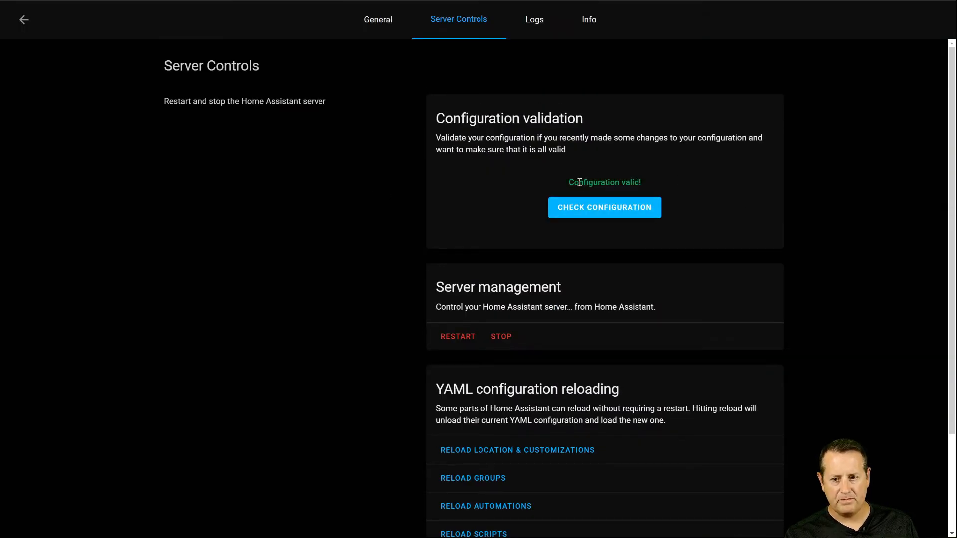
scroll(451, 294, down, 2)
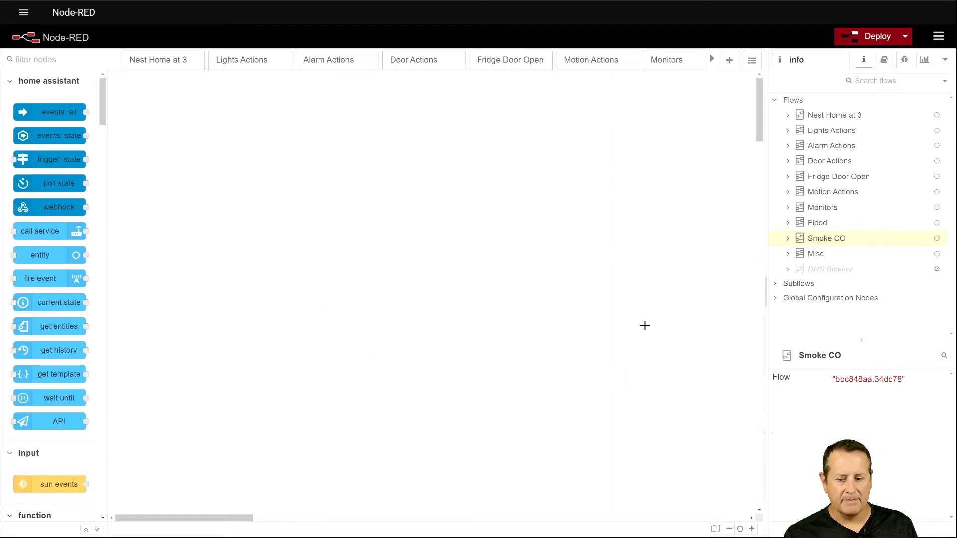
In Node-RED, add an events: state node to the empty area above the existing nodes of the Smoke CO flow
drag(758, 131, 726, 199)
key(ctrl+minus)
key(ctrl+minus)
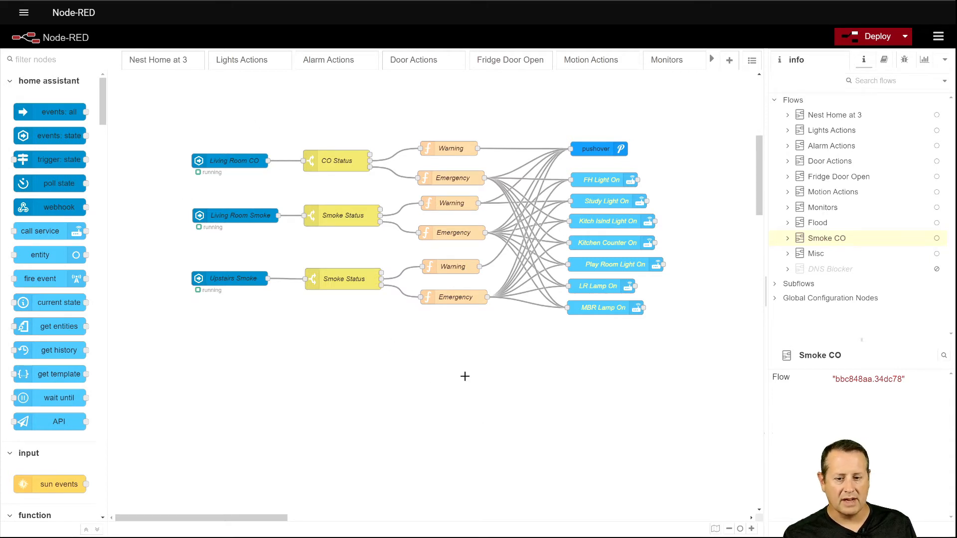
scroll(493, 401, up, 2)
click(711, 58)
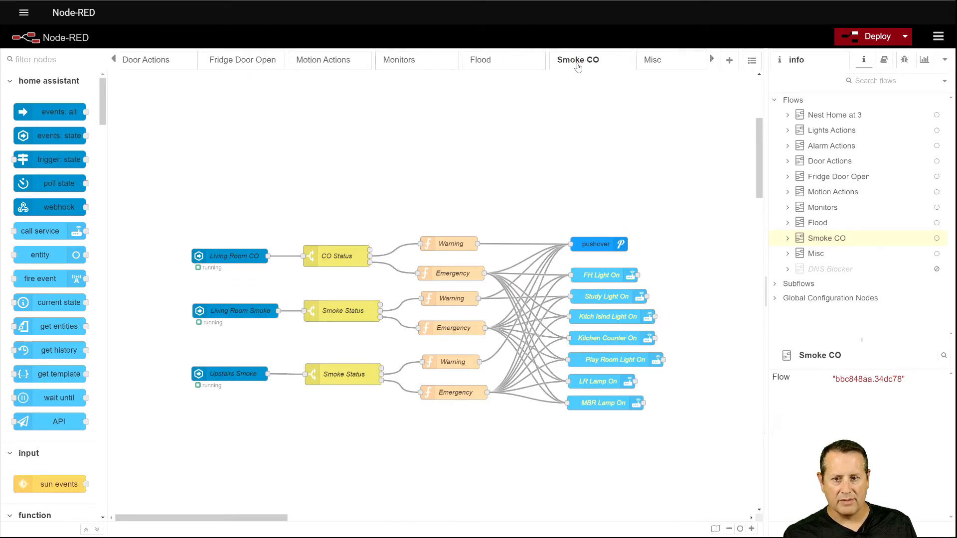
scroll(487, 192, up, 2)
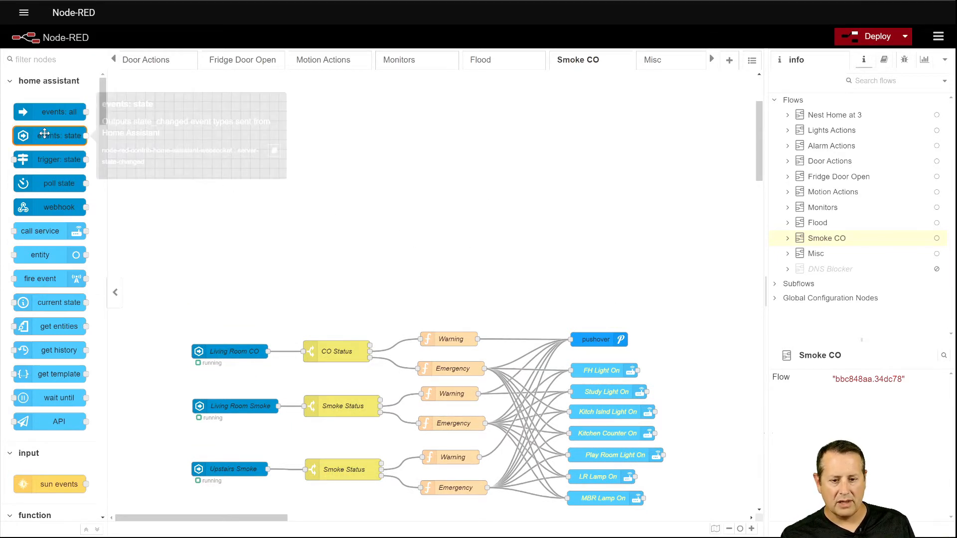
drag(56, 135, 262, 143)
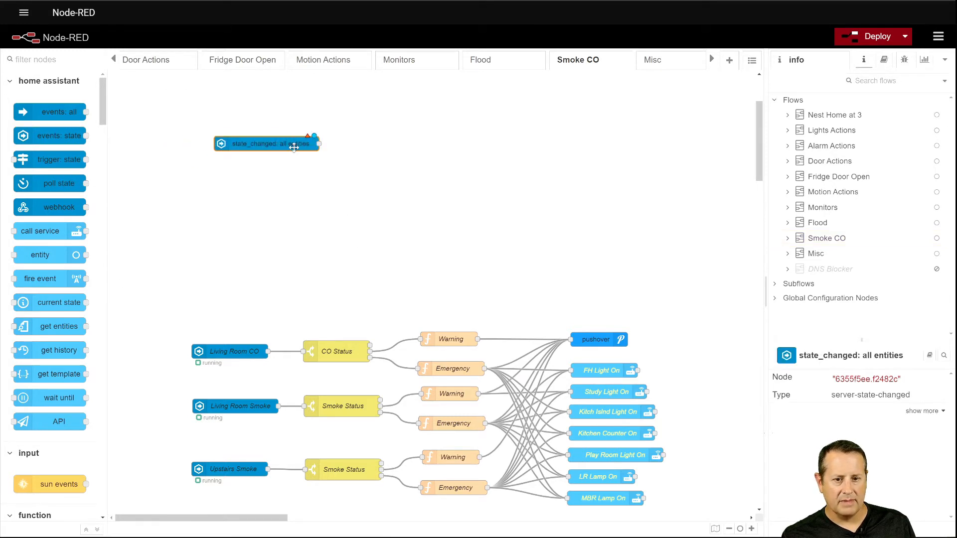
Name the new events: state node "Guest BR Smoke"
double_click(294, 147)
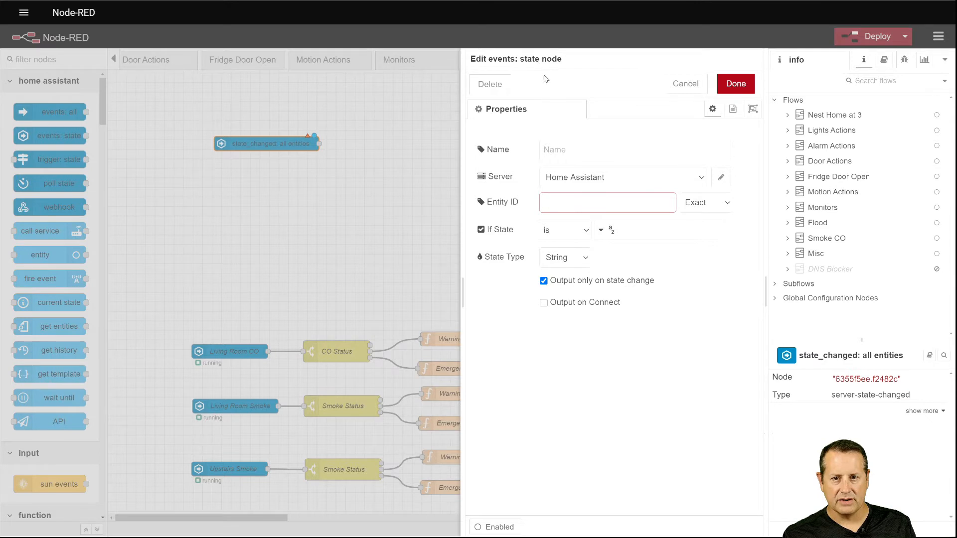
click(574, 149)
text(Gu)
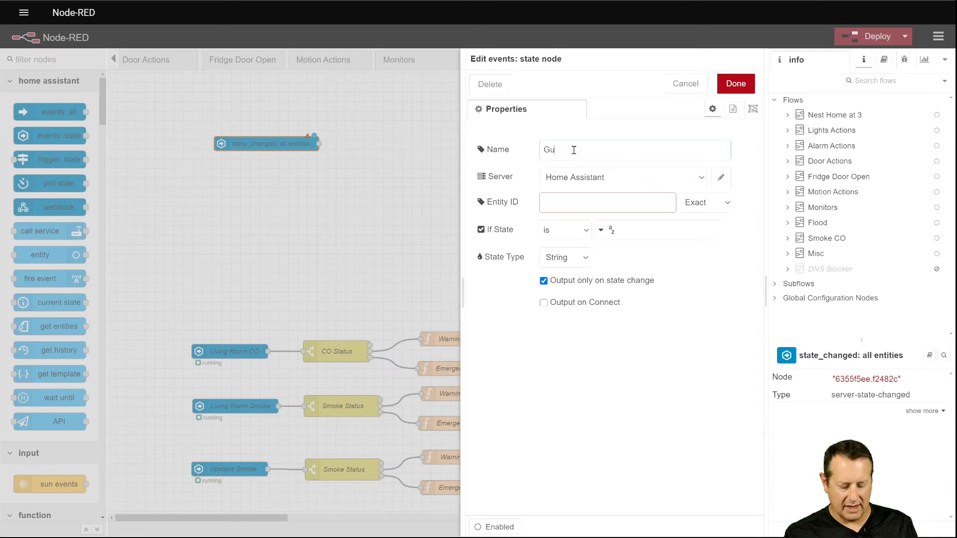
text(est BR Somoke)
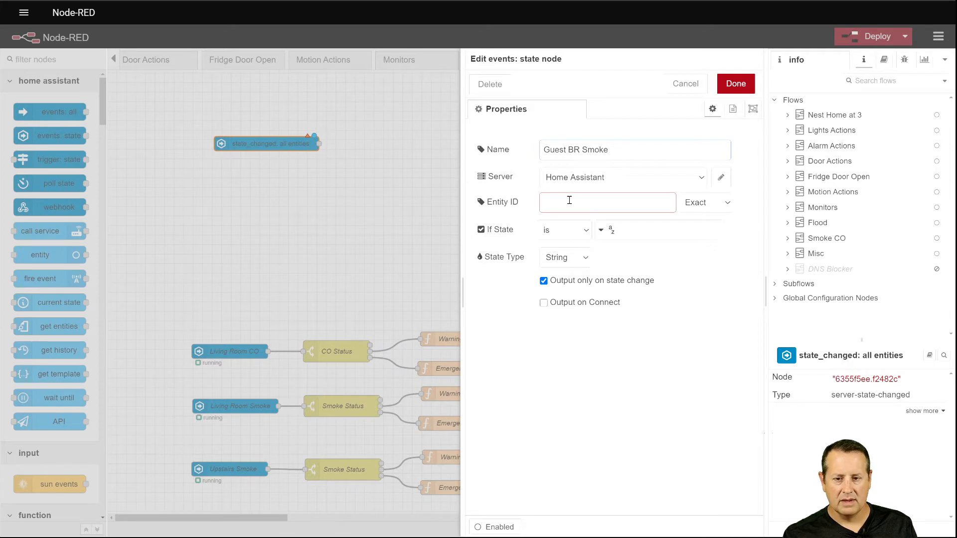
Set the node's entity to sensor.guest_smoke_status, enable Output on Connect, and save the node
click(571, 204)
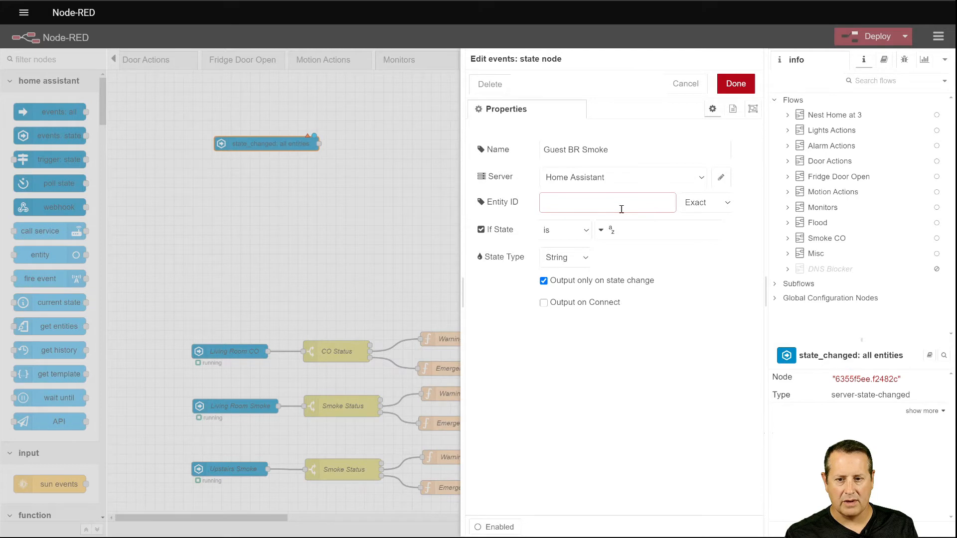
text(guest_)
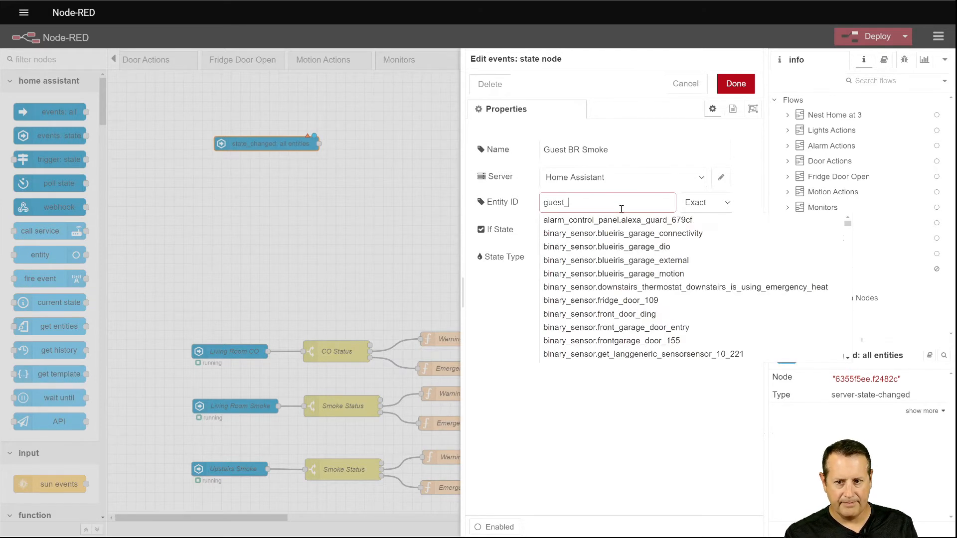
text(sm)
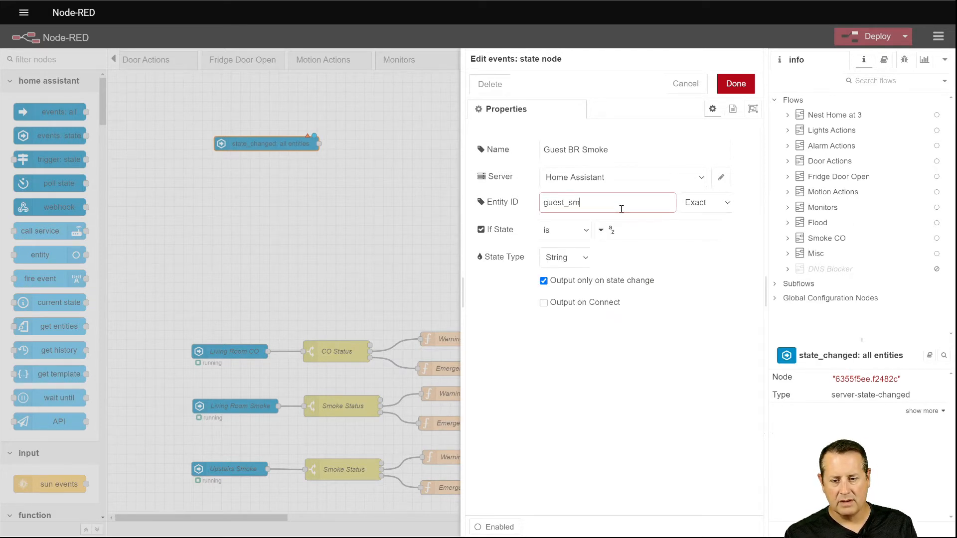
text(oke)
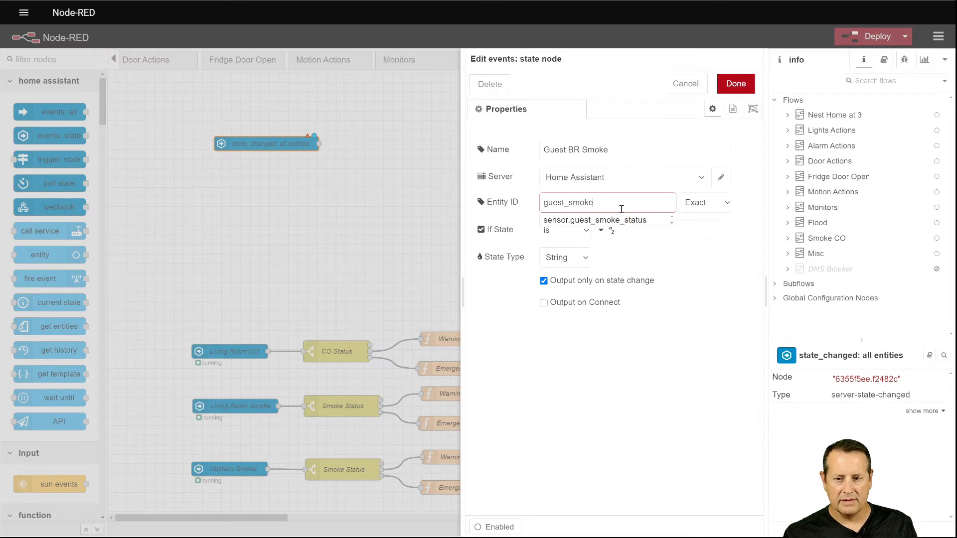
click(602, 222)
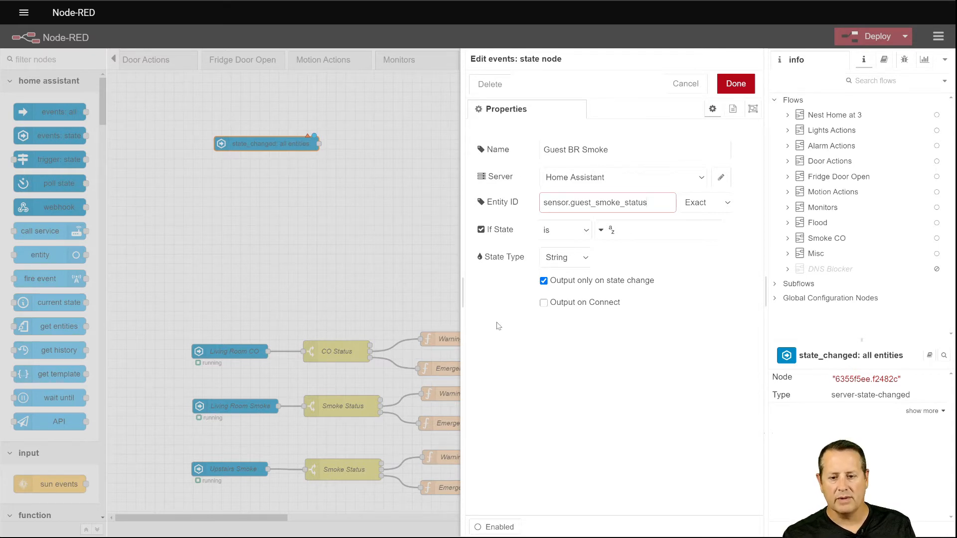
click(543, 302)
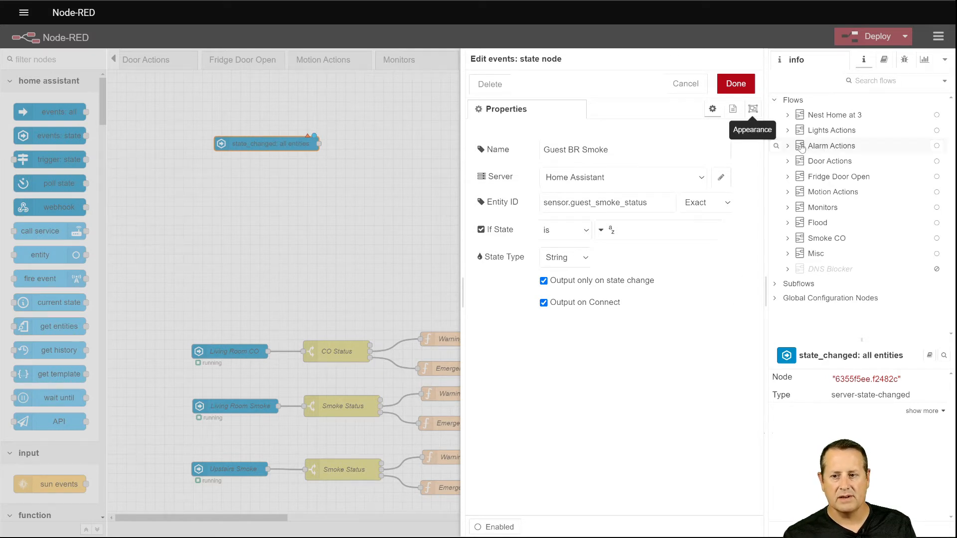
click(736, 84)
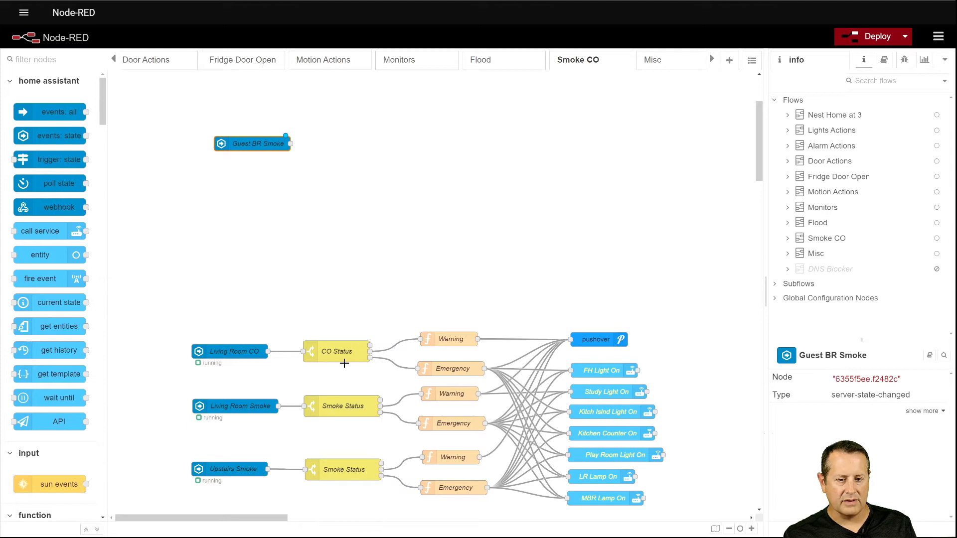
Find the switch function node and place it beside the Guest BR Smoke node
click(54, 60)
text(swit)
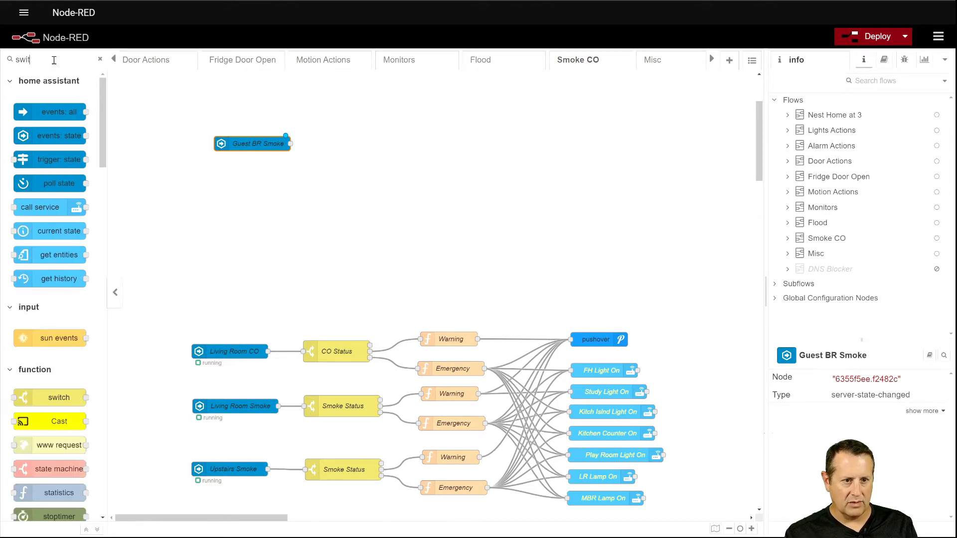
text(ch)
drag(33, 112, 366, 144)
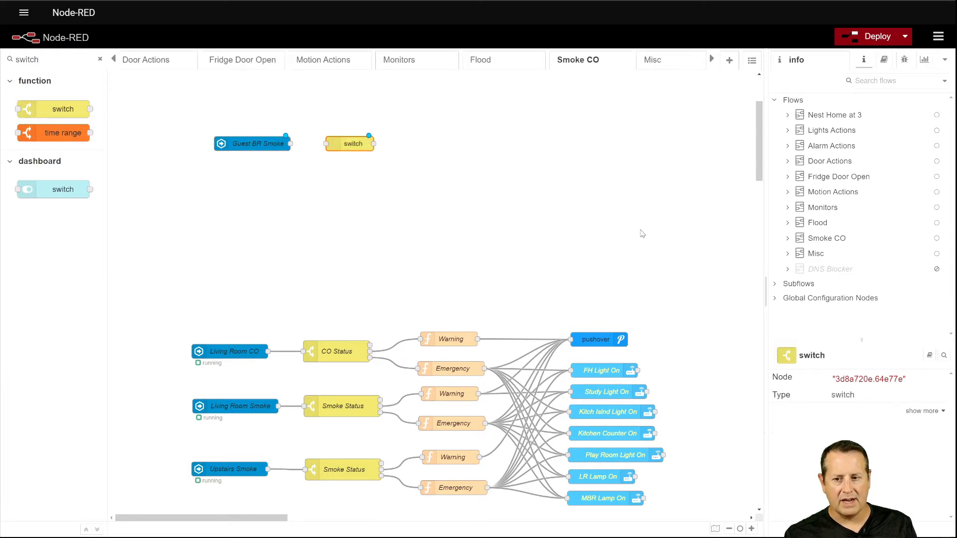
Open the new switch node for editing and add three more rules to it
key(Return)
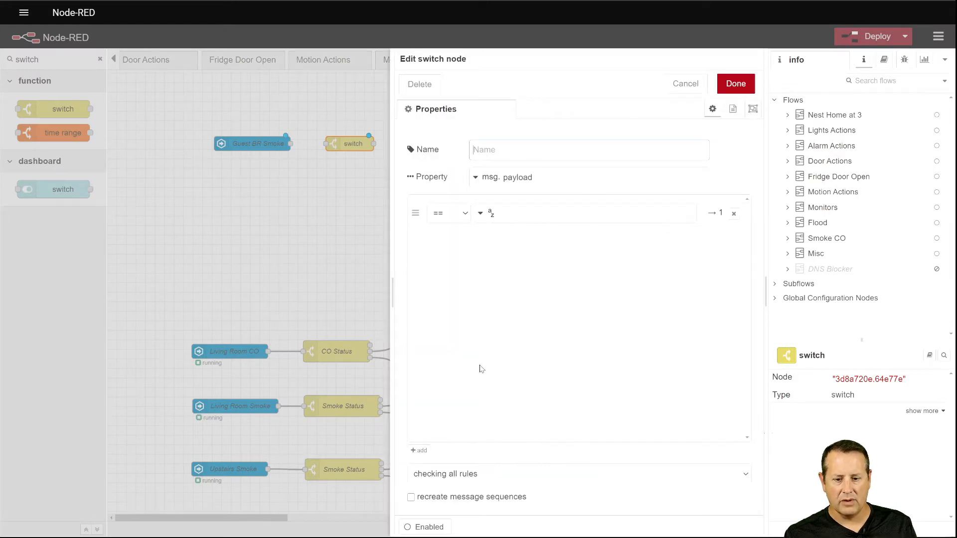
click(420, 451)
click(419, 451)
click(420, 451)
Set the switch's four equality rules to the strings smoke, co, test and idle, in that order
click(532, 213)
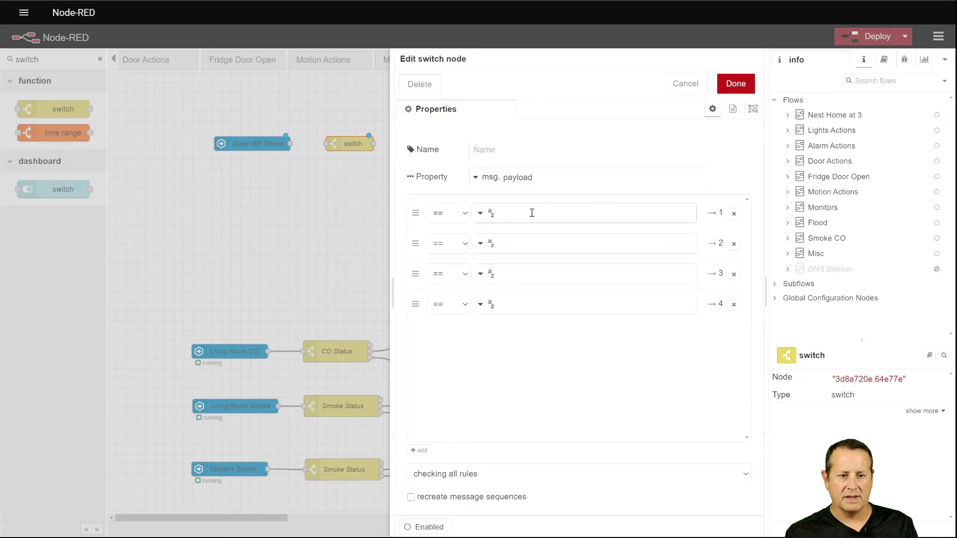
text(smo)
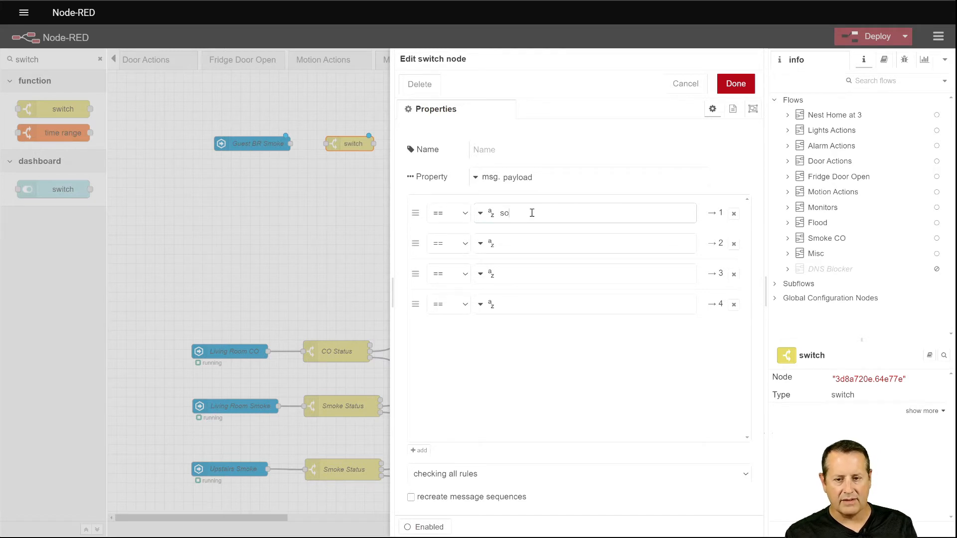
key(BackSpace)
key(BackSpace)
text(moke)
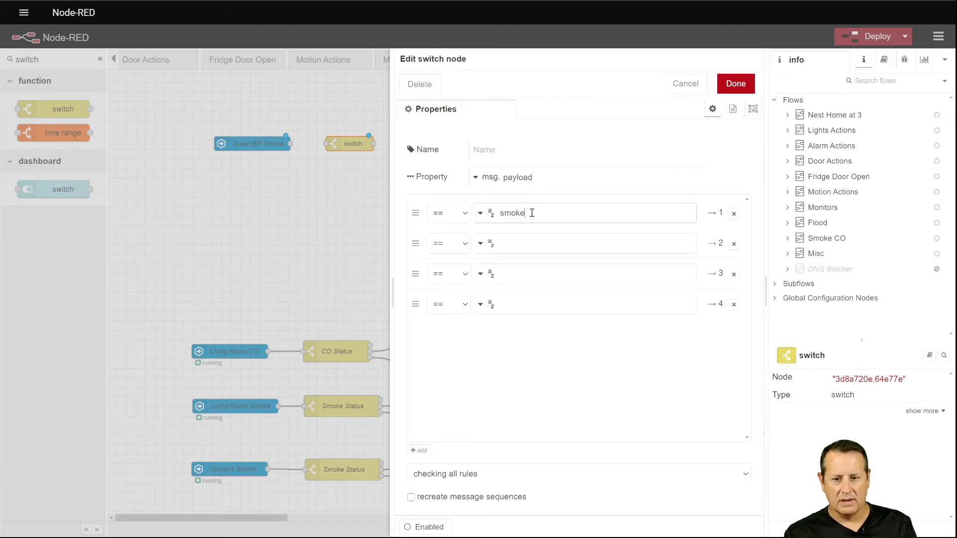
click(553, 247)
text(co)
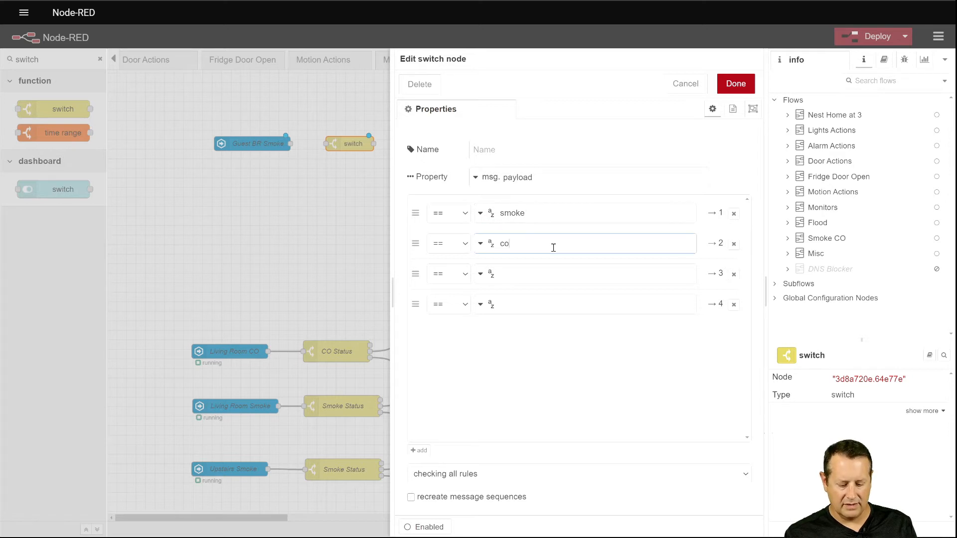
click(560, 274)
text(test)
click(592, 305)
text(idle)
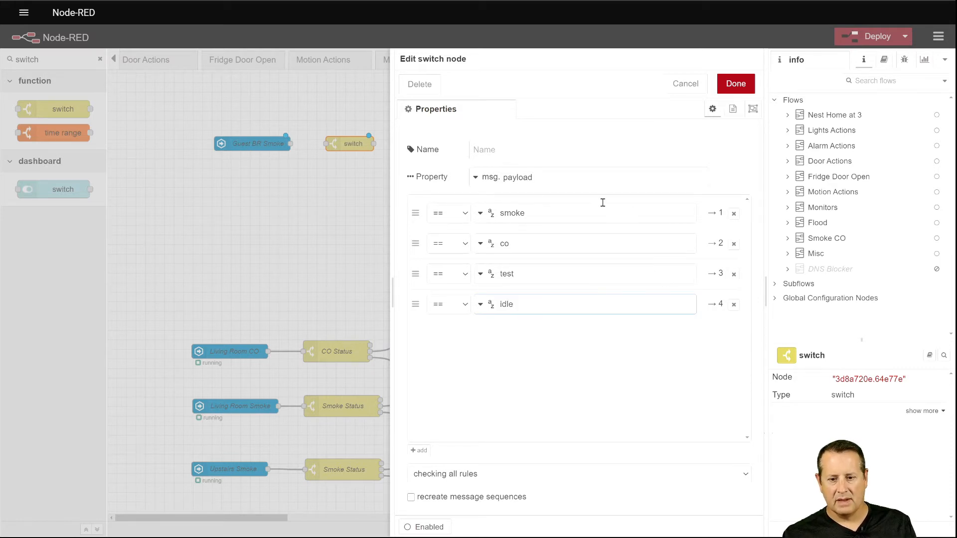
Name the switch node "Detector Status", save it, and wire the Guest BR Smoke node's output to its input
click(499, 151)
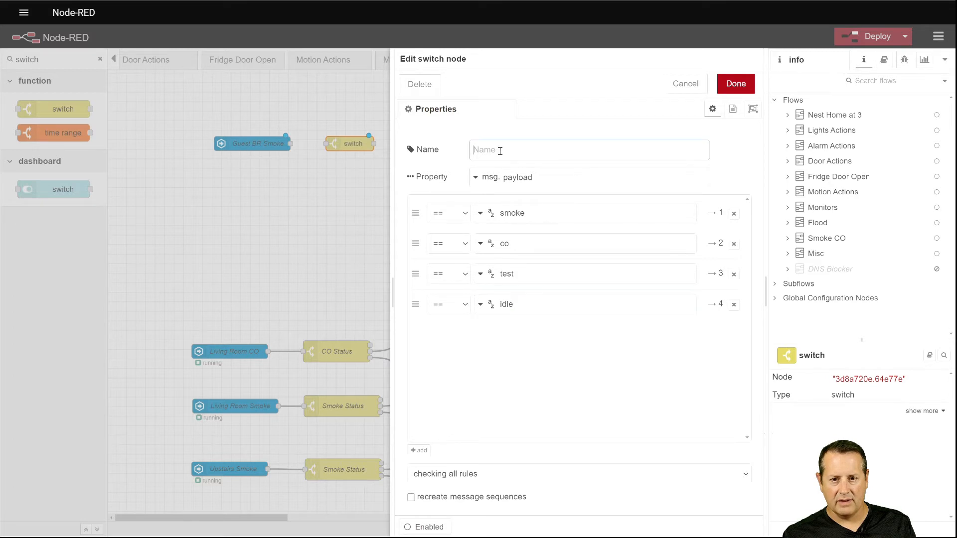
text(Det)
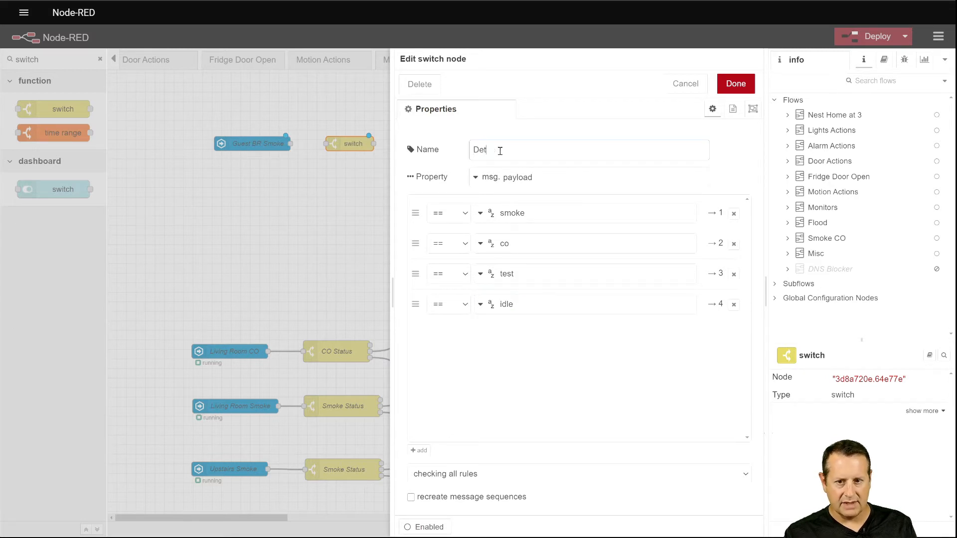
text(ector Status)
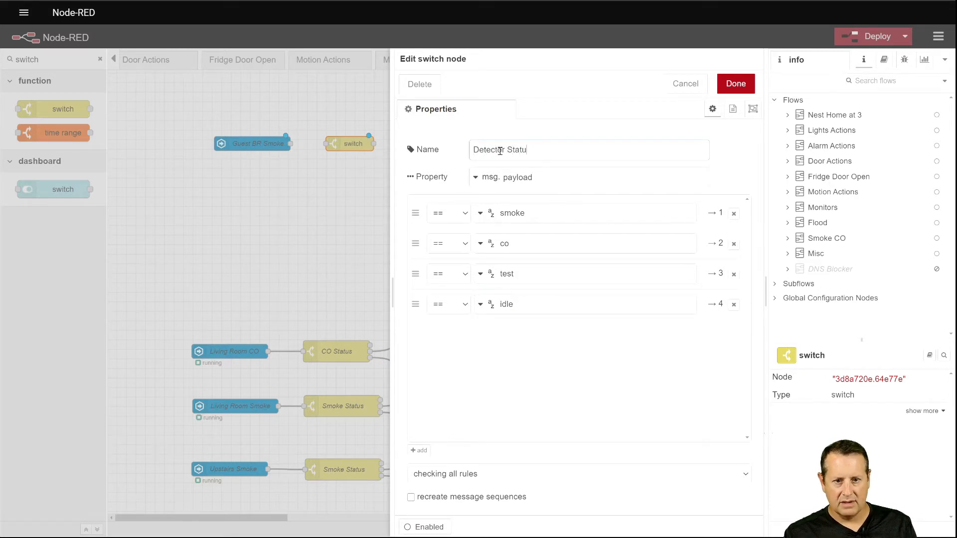
click(737, 84)
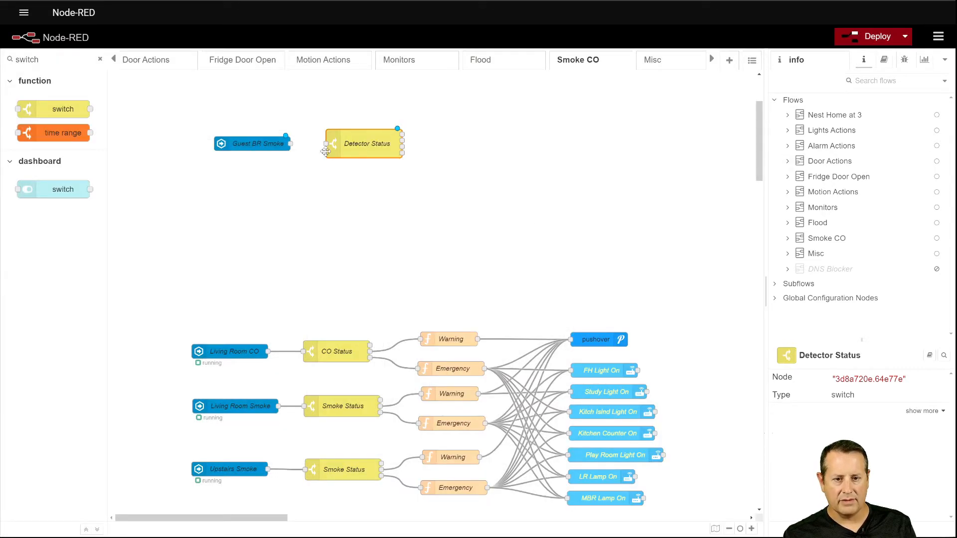
drag(308, 145, 327, 144)
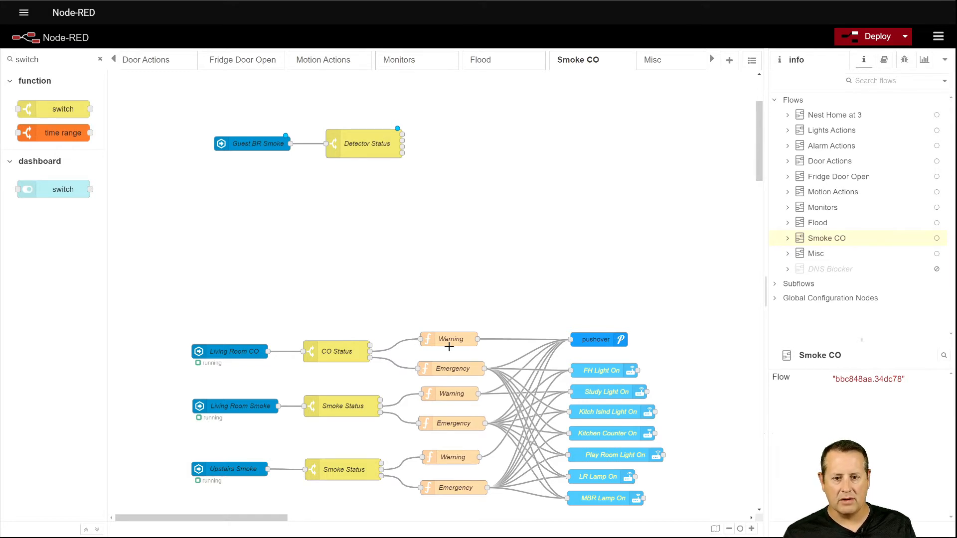
Copy the Warning function node connected to CO Status and place the copy beside the Detector Status node
click(457, 339)
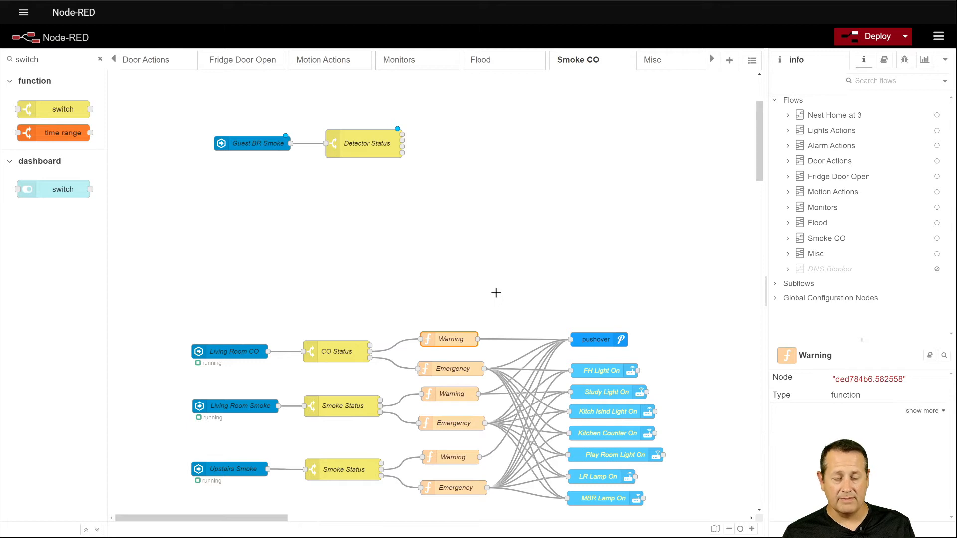
key(ctrl+c)
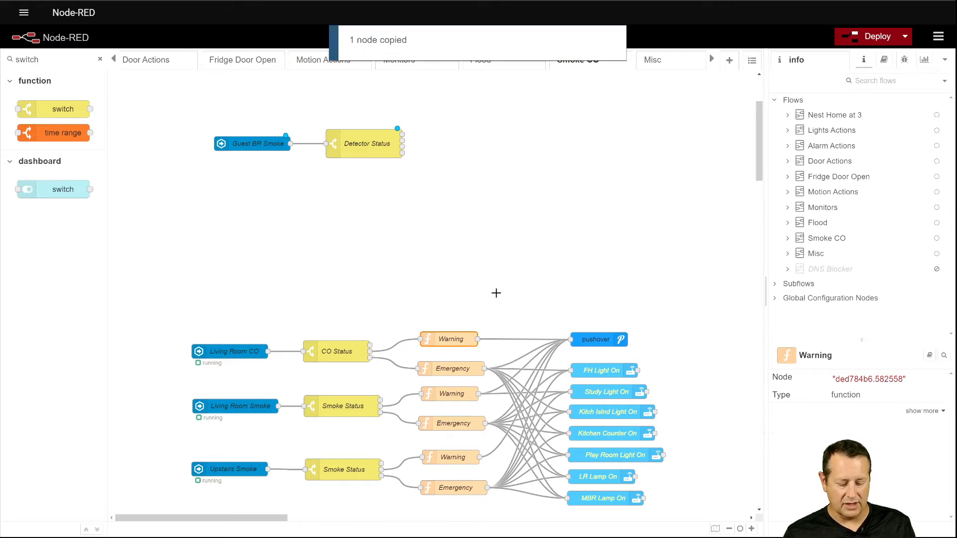
key(ctrl+v)
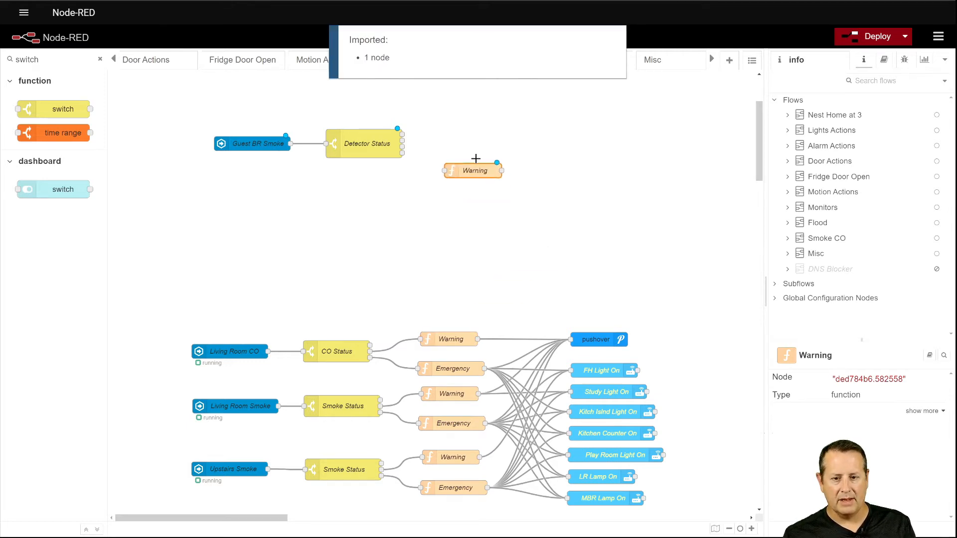
click(465, 118)
click(470, 132)
Rename the copied Warning function node to "Smoke"
click(477, 132)
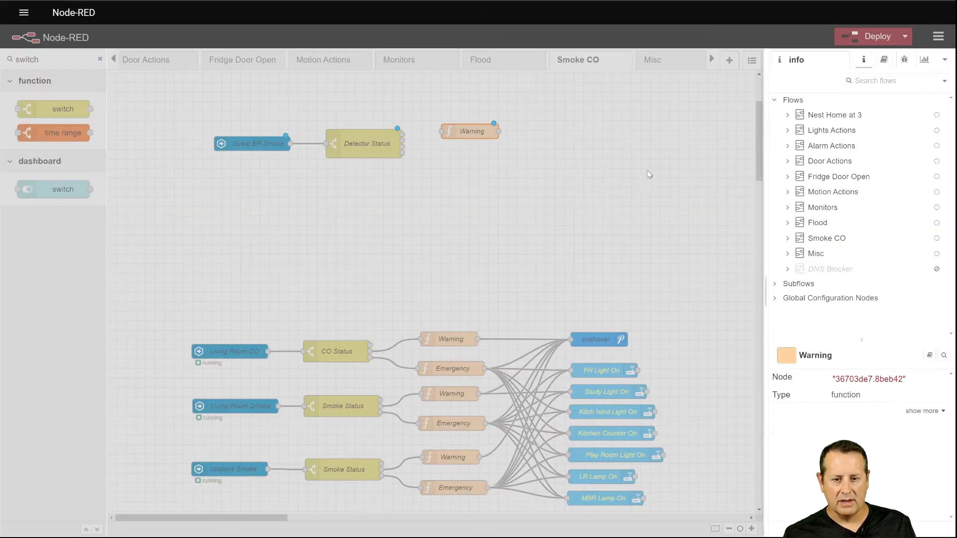
key(Return)
drag(498, 150, 438, 150)
text(Smoke)
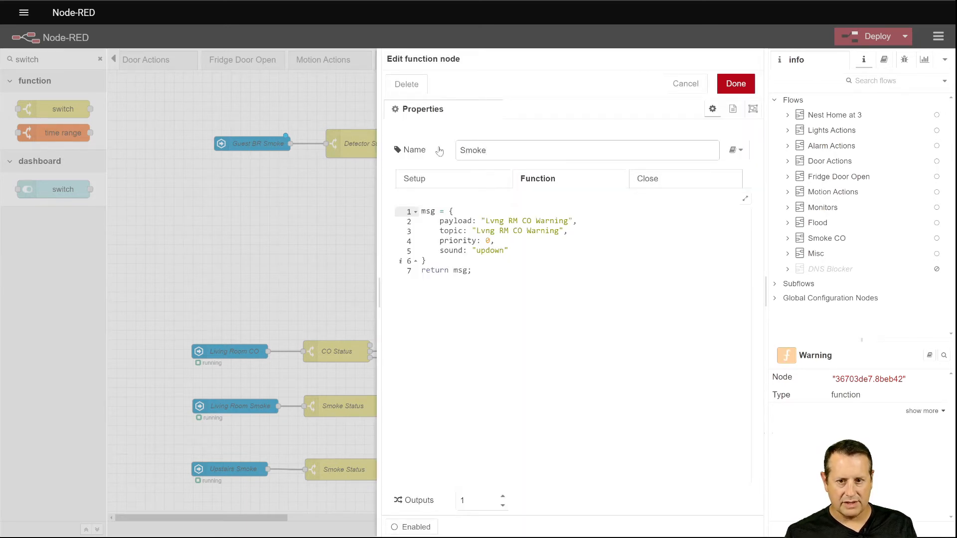
Change the payload text in the Smoke function's code to "Guest BR Smoke"
click(504, 221)
key(BackSpace)
key(BackSpace)
key(BackSpace)
key(BackSpace)
text(Guest)
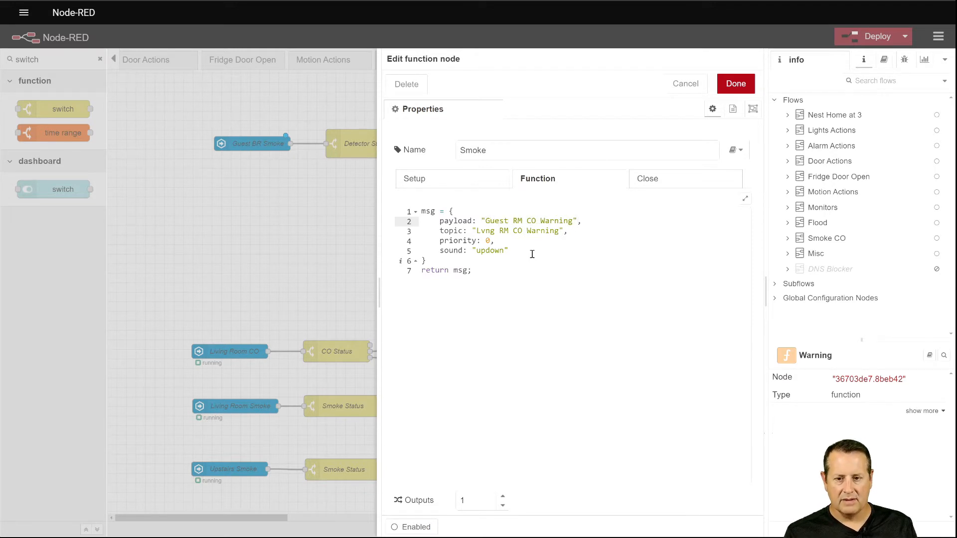
key(BackSpace)
key(BackSpace)
key(BackSpace)
key(BackSpace)
key(BackSpace)
key(BackSpace)
key(BackSpace)
key(BackSpace)
key(BackSpace)
key(BackSpace)
key(BackSpace)
key(BackSpace)
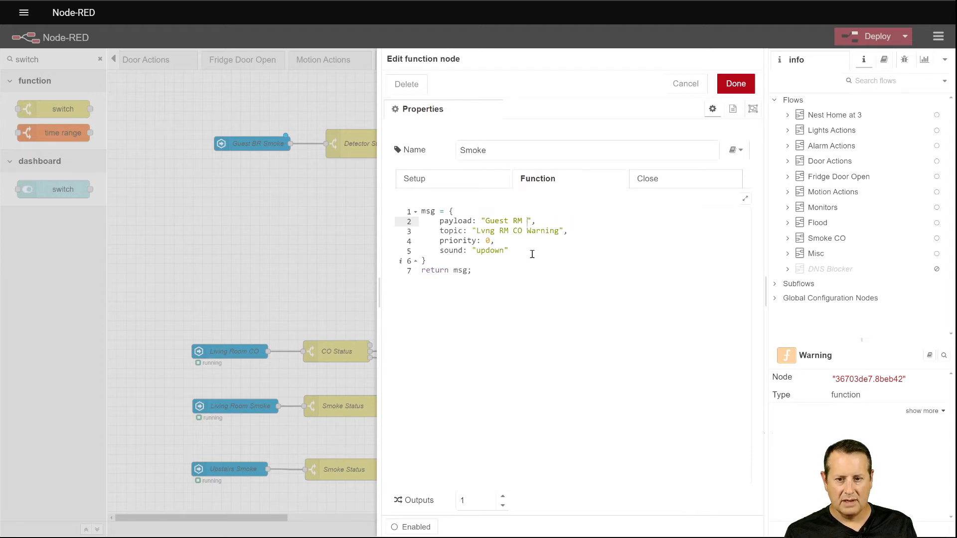
key(BackSpace)
text(Smoke)
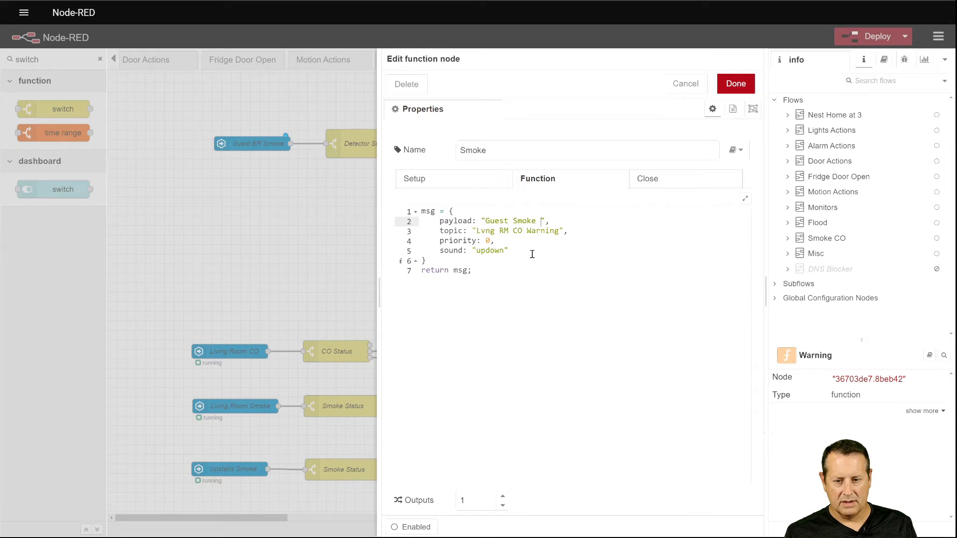
text(BR)
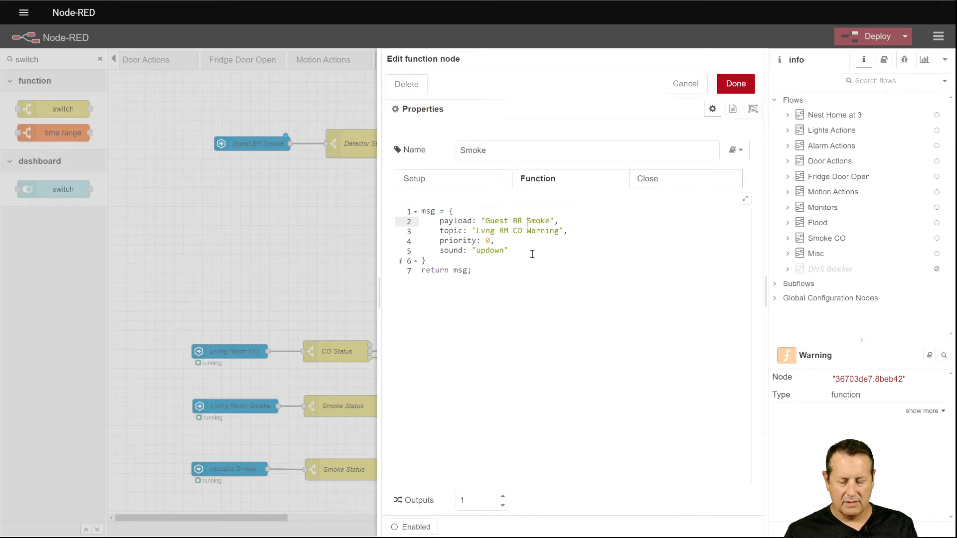
Replace the topic text in the function code with "Guest BR Smoke" and save the node
mouse_move(550, 221)
mouse_down()
mouse_move(482, 220)
mouse_move(477, 231)
mouse_move(554, 234)
mouse_up()
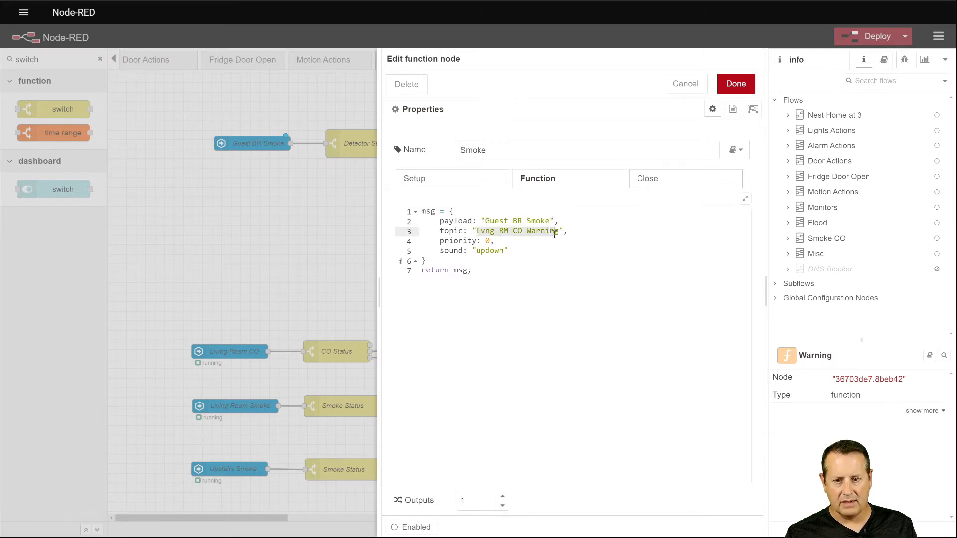
key(ctrl+v)
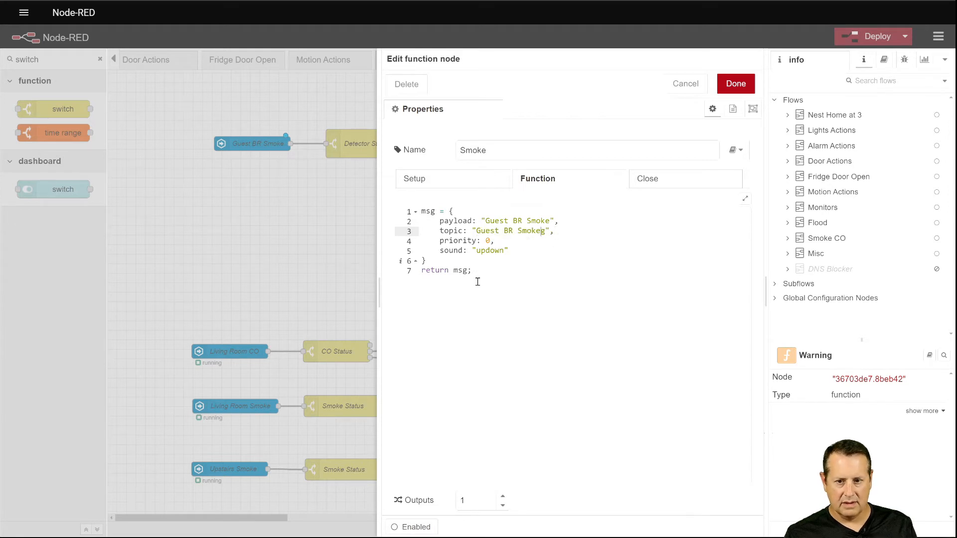
key(BackSpace)
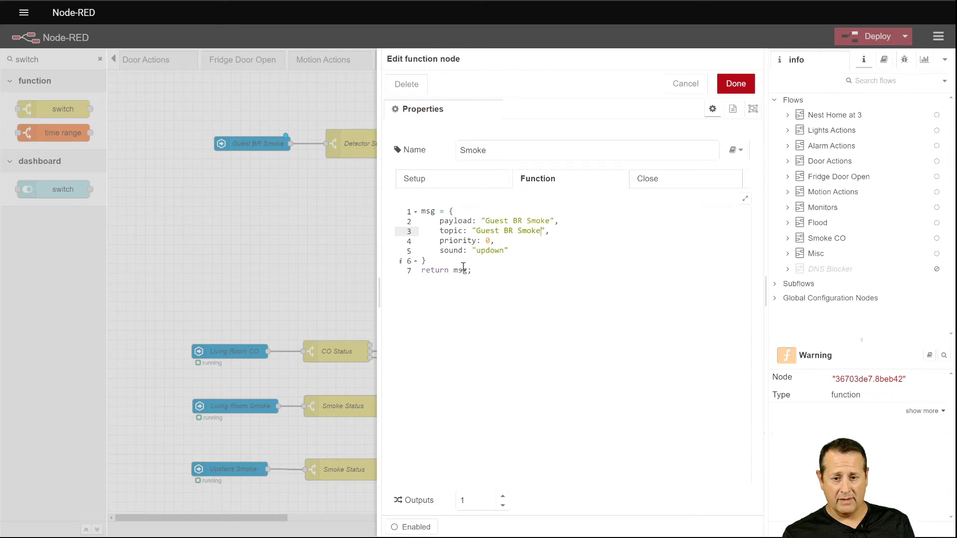
click(457, 369)
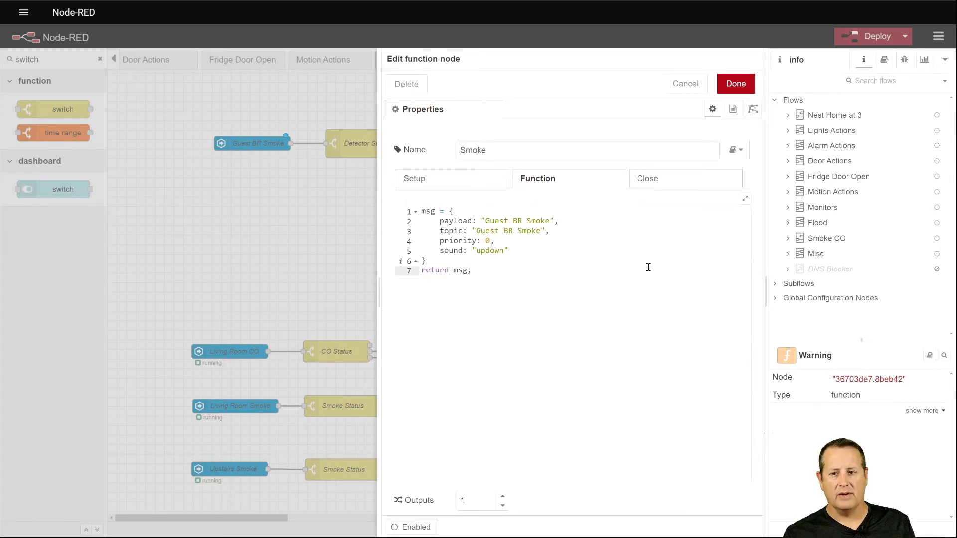
click(742, 84)
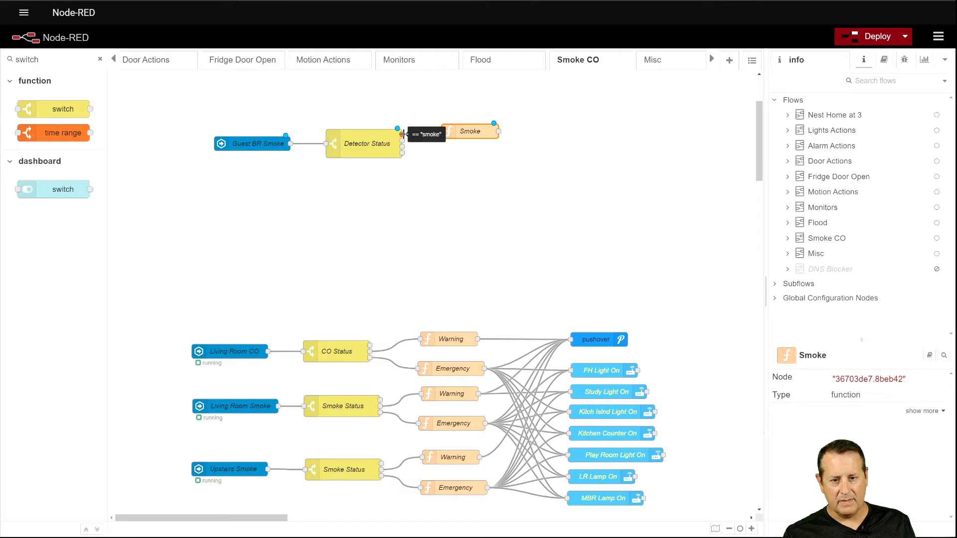
Wire Detector Status's smoke output to the Smoke node, and connect Smoke to the pushover node after moving pushover up into the empty area
drag(402, 134, 442, 132)
click(463, 148)
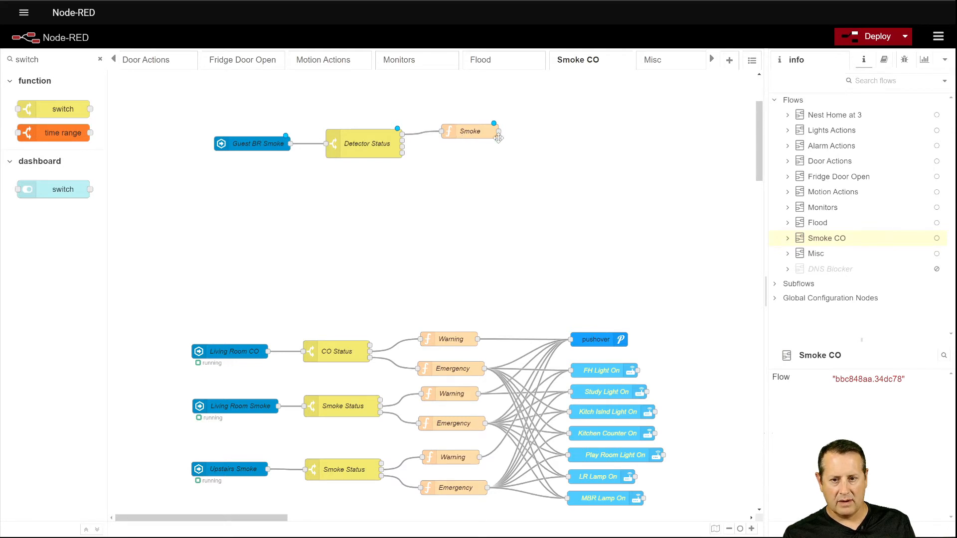
click(598, 339)
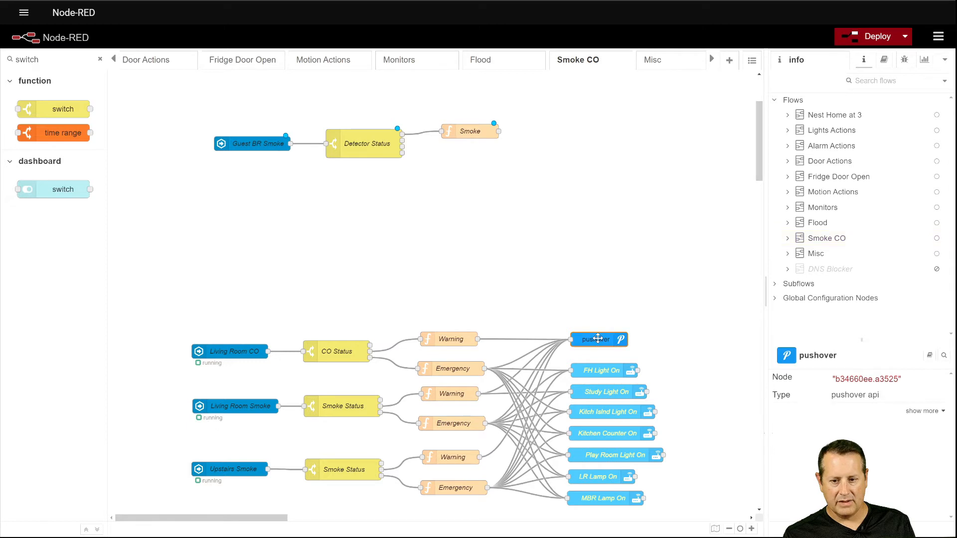
drag(598, 339, 636, 222)
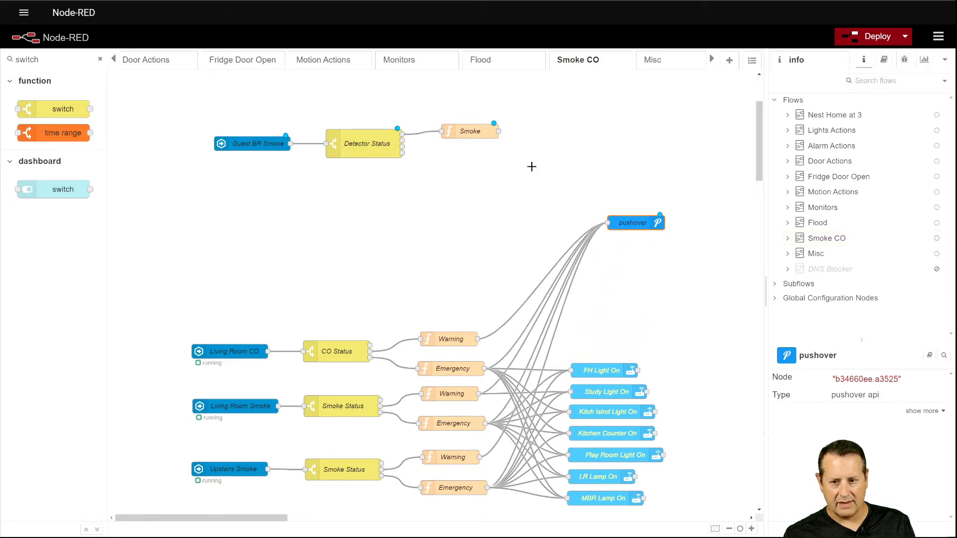
drag(499, 131, 611, 225)
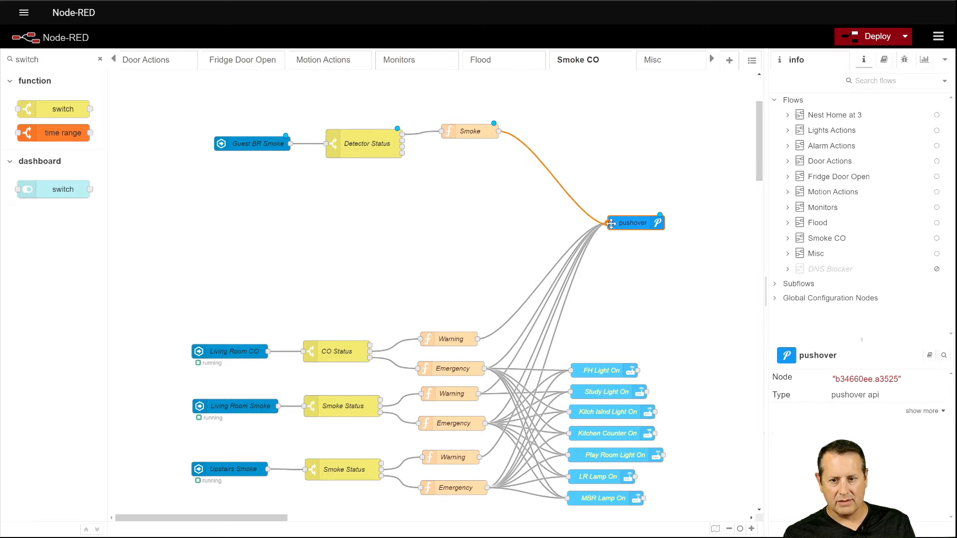
click(674, 325)
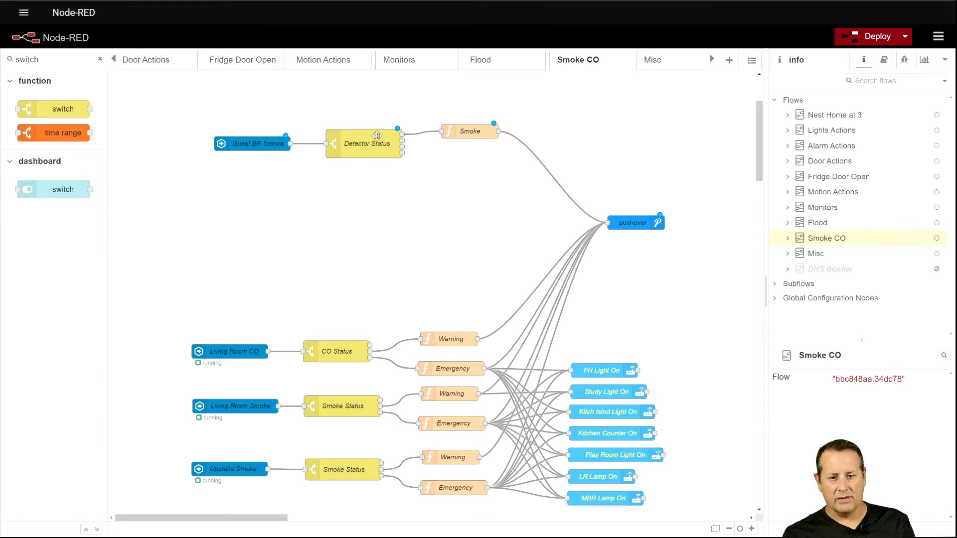
Duplicate the Smoke function node and place the copy directly below the original
mouse_move(402, 133)
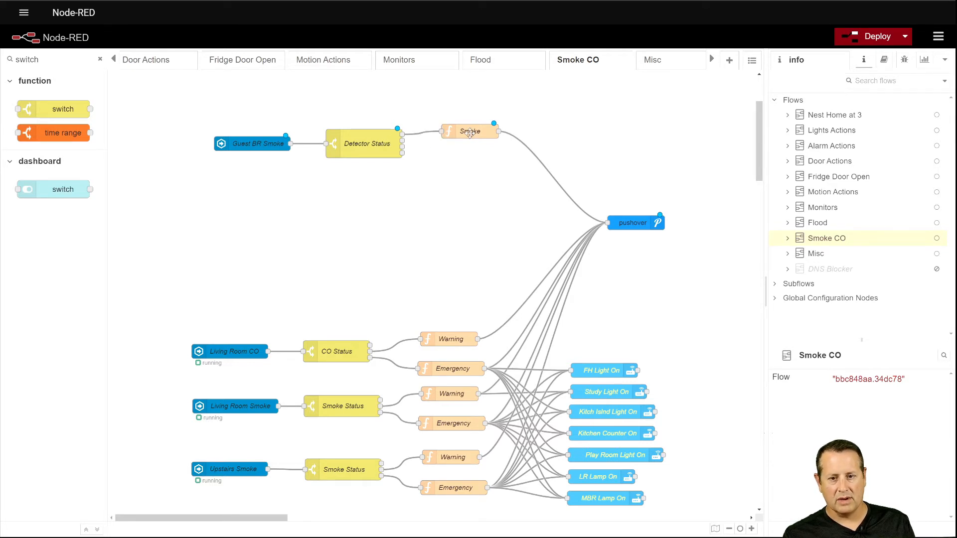
click(471, 128)
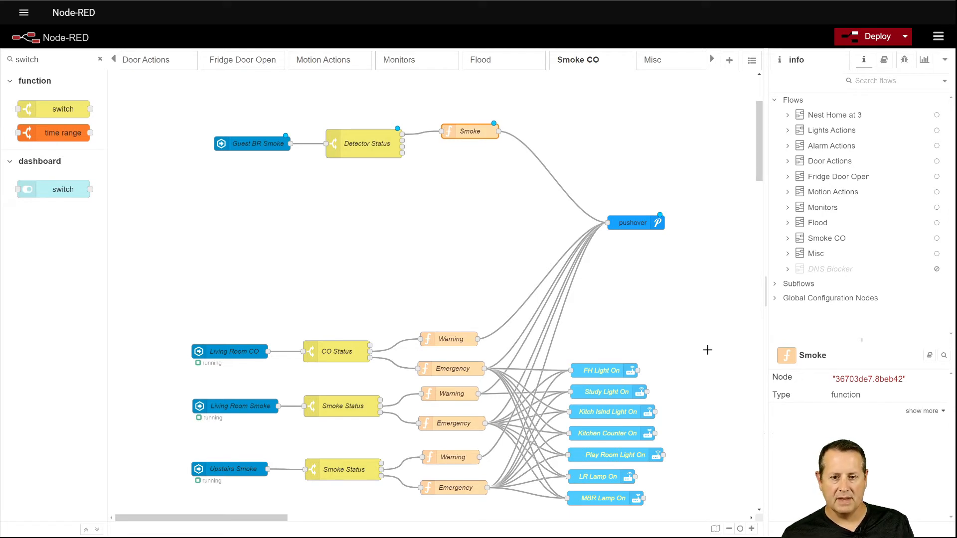
key(ctrl+c)
key(ctrl+v)
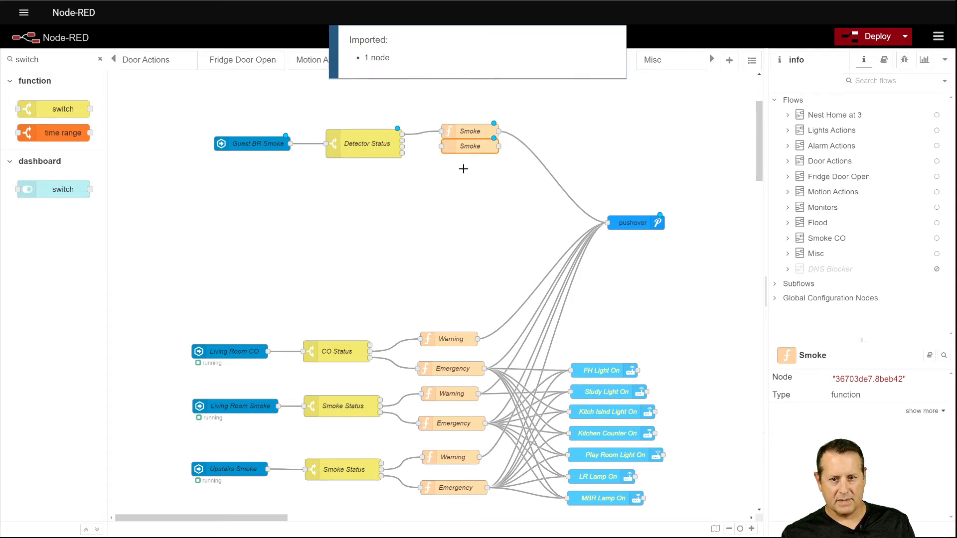
click(468, 151)
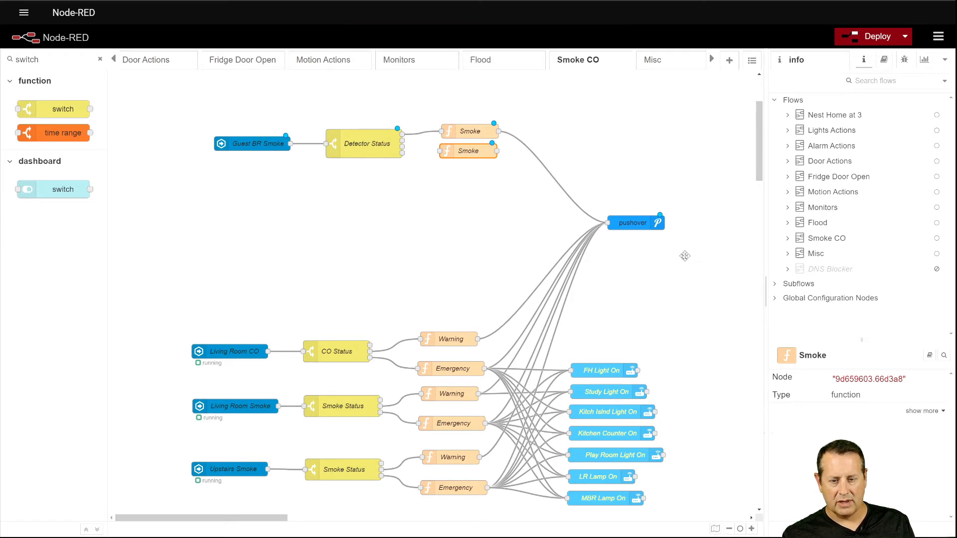
Rename the copied Smoke function node to CO, set its payload and topic to "Guest BR CO", and save it
key(Return)
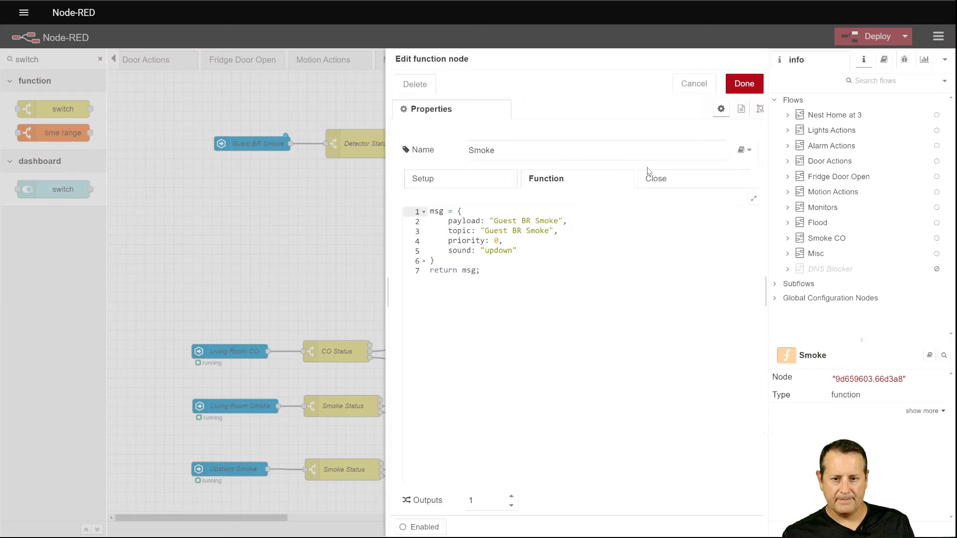
drag(489, 151, 438, 150)
text(CO)
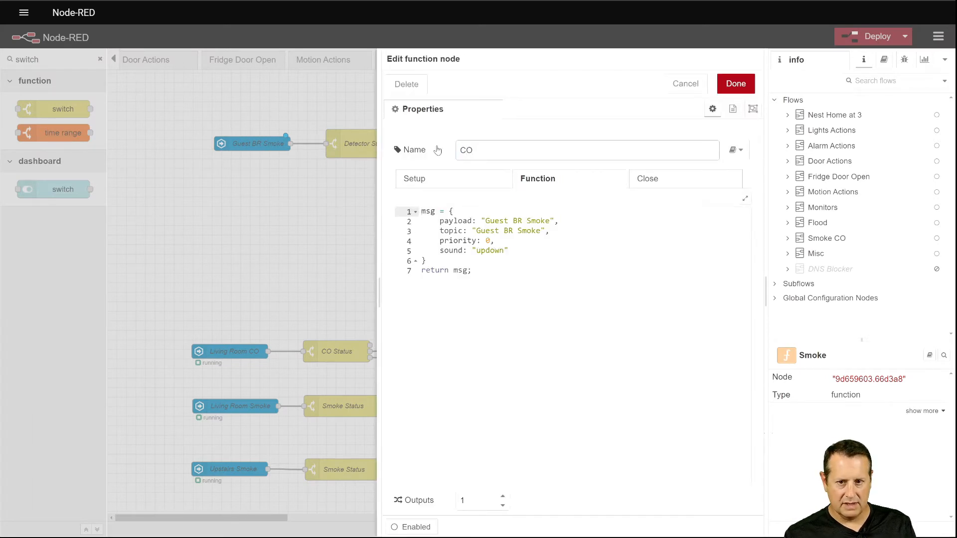
double_click(535, 221)
text(CO)
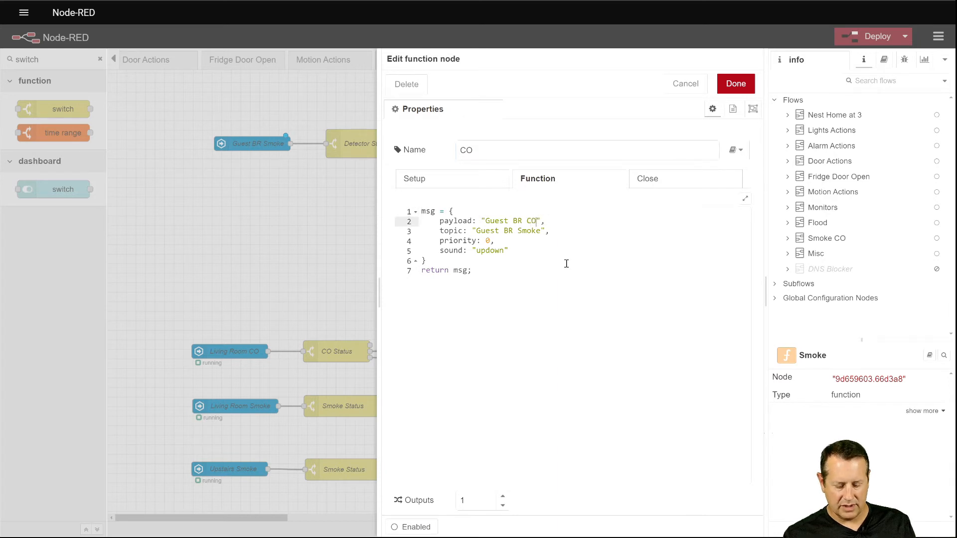
double_click(529, 231)
text(CO)
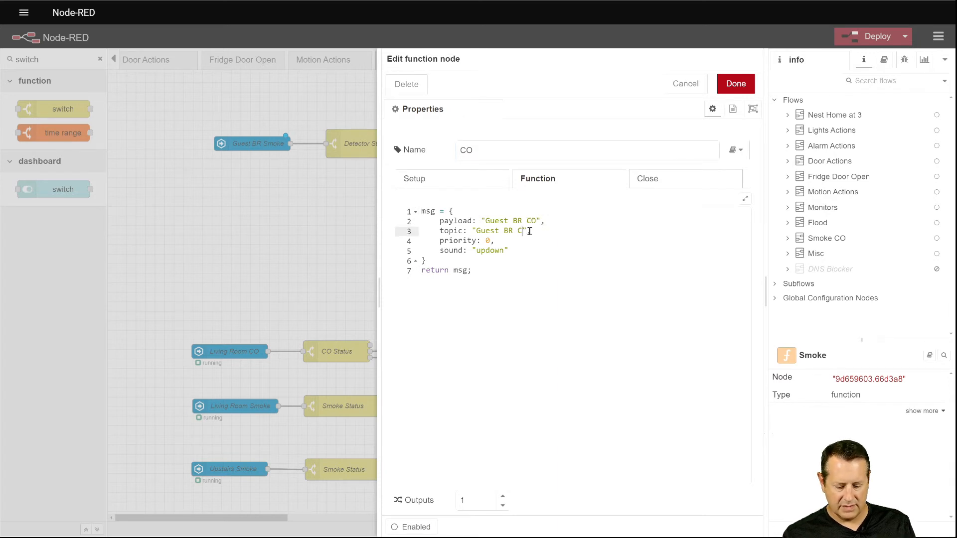
click(741, 89)
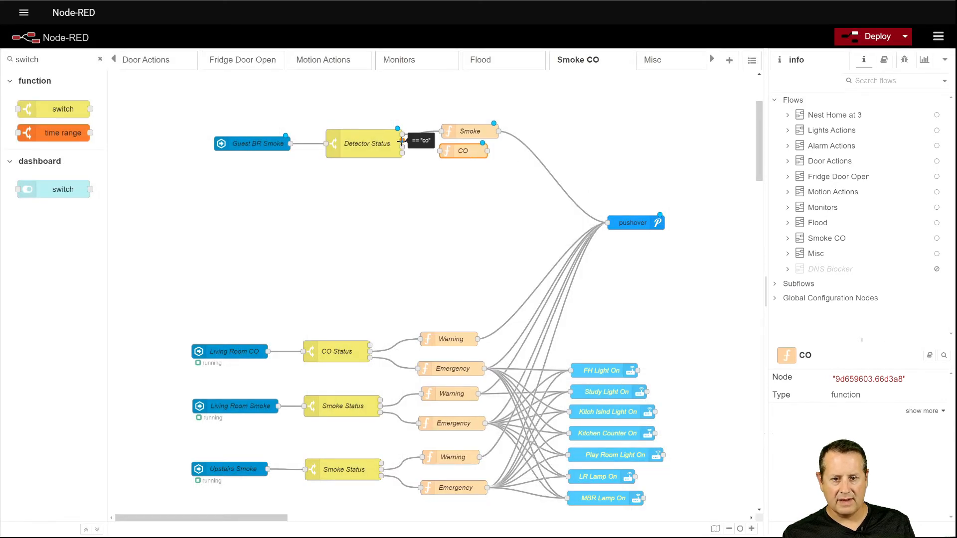
Wire the CO node between Detector Status's co output and pushover, and place a duplicate of CO directly below it
click(569, 174)
drag(487, 151, 607, 223)
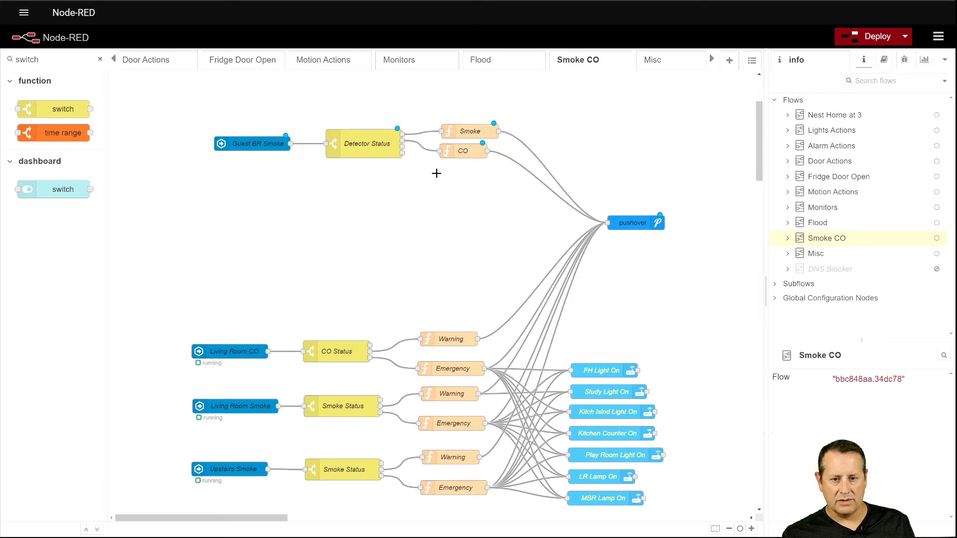
click(457, 150)
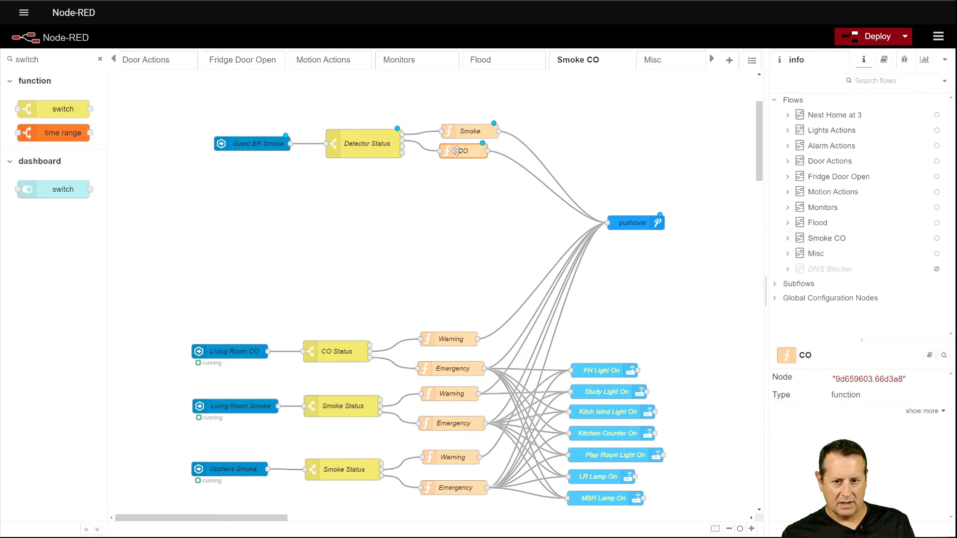
key(ctrl+c)
key(ctrl+v)
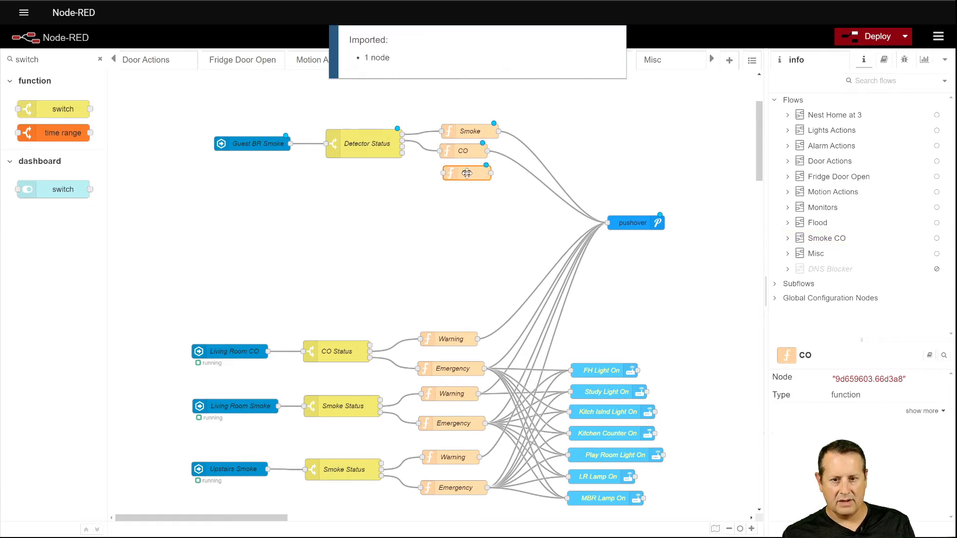
click(461, 169)
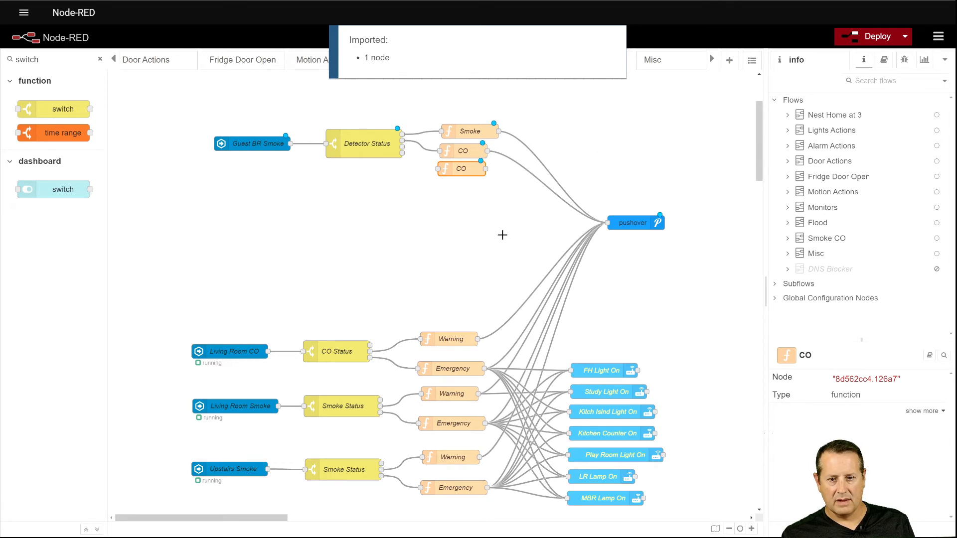
Rename the copied CO node to Test, set its payload and topic to "Guest BR Test", and save it
double_click(463, 170)
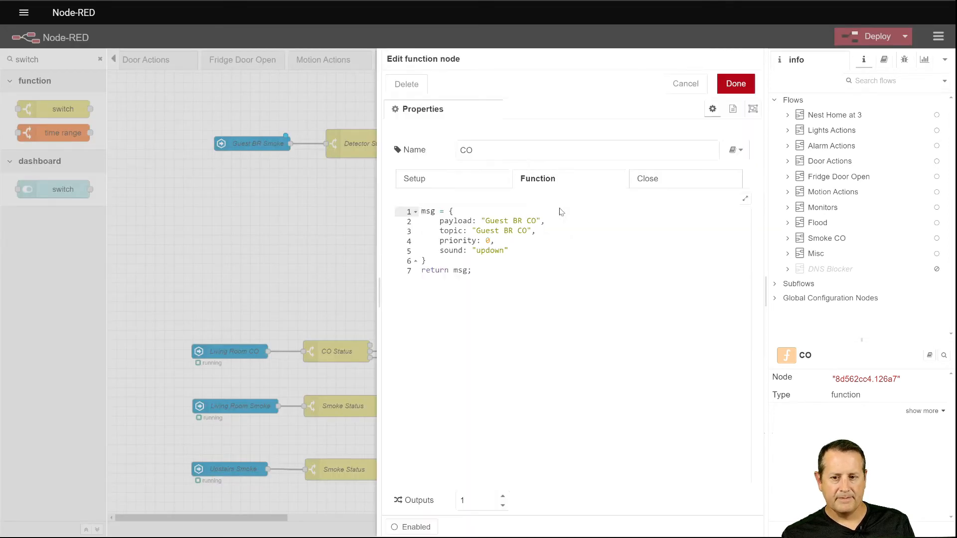
double_click(531, 220)
text(Test)
double_click(521, 232)
text(Test)
double_click(466, 150)
text(Test)
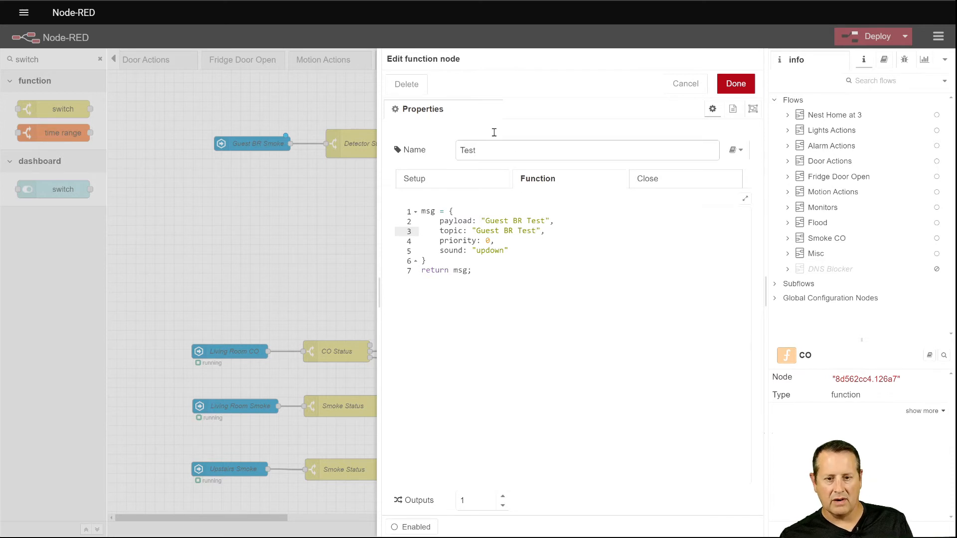
click(735, 83)
Wire the Test node between Detector Status's test output and pushover, and deploy the flow
click(468, 172)
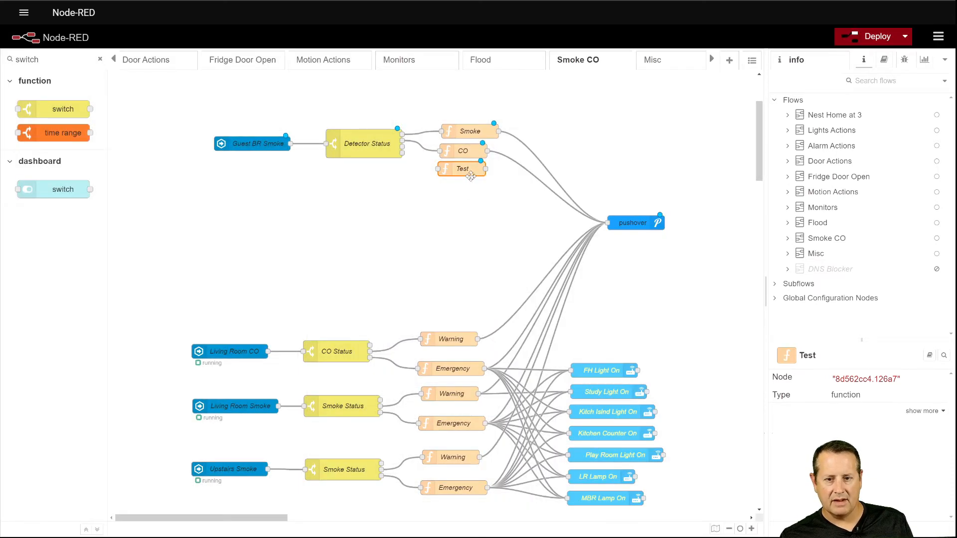
drag(471, 176, 474, 180)
drag(402, 148, 605, 225)
click(529, 223)
click(623, 269)
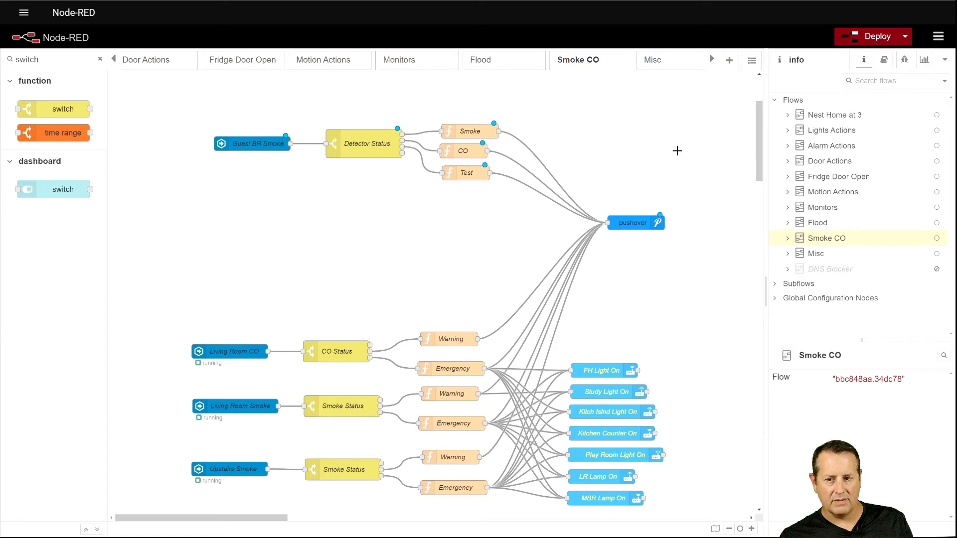
click(878, 38)
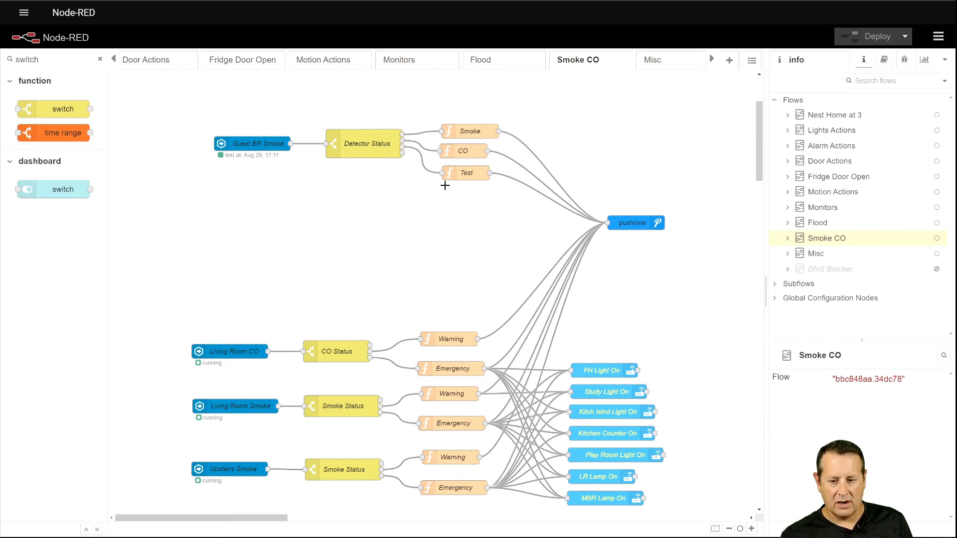
Rearrange the flow by moving the seven light nodes up as a group and placing pushover above them
drag(565, 349, 682, 512)
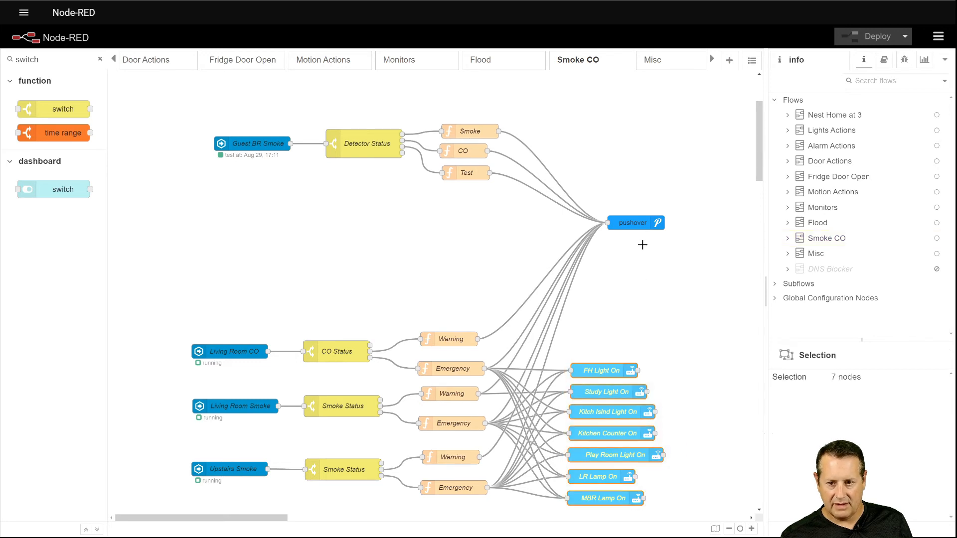
drag(596, 374, 627, 280)
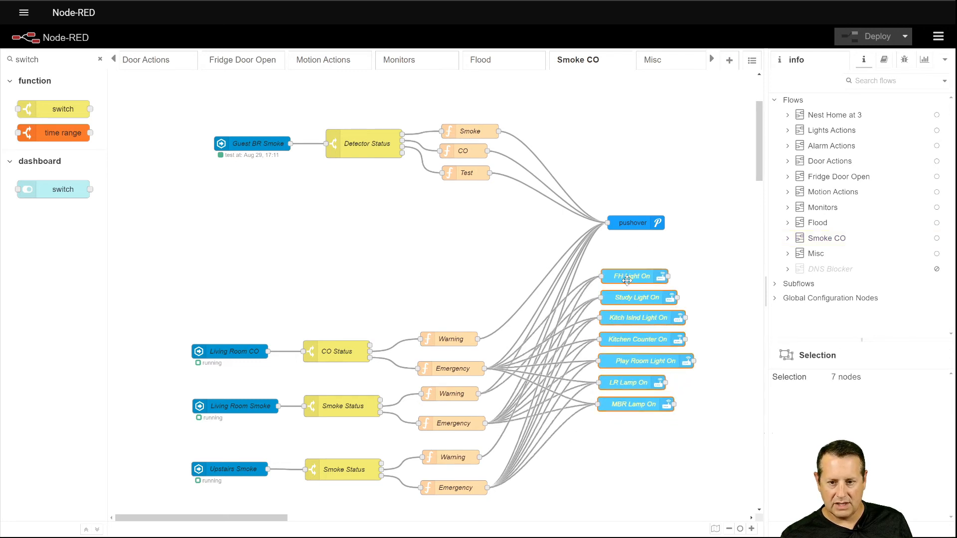
drag(631, 222, 569, 248)
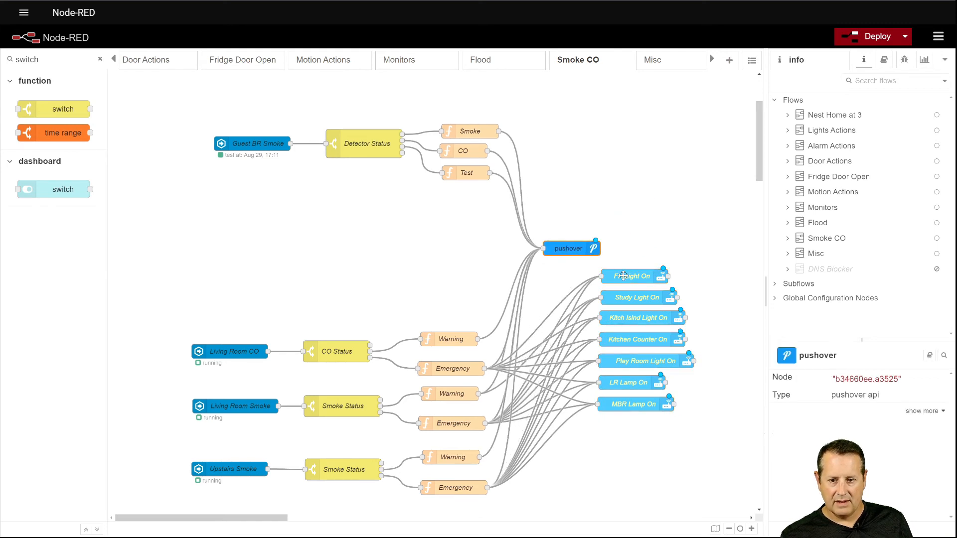
drag(591, 271, 699, 421)
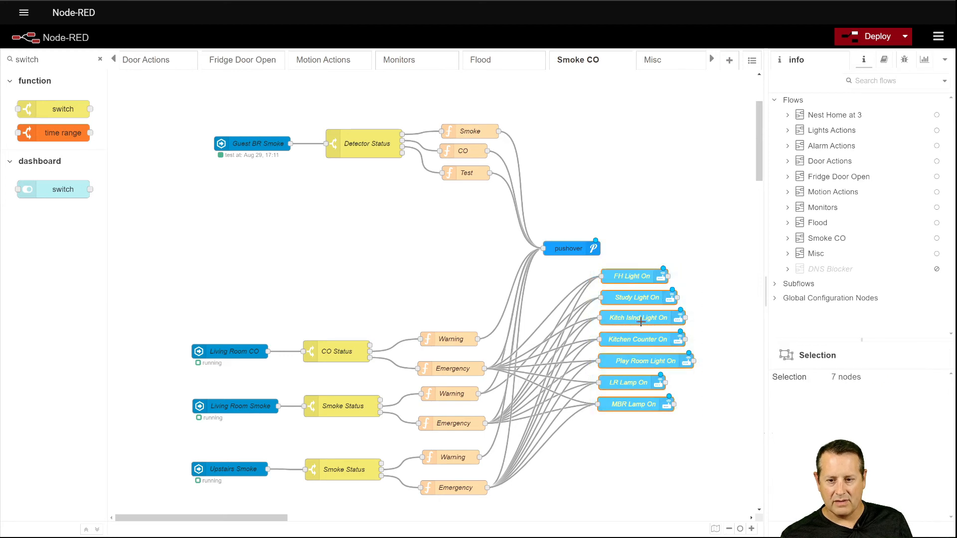
drag(637, 300, 625, 332)
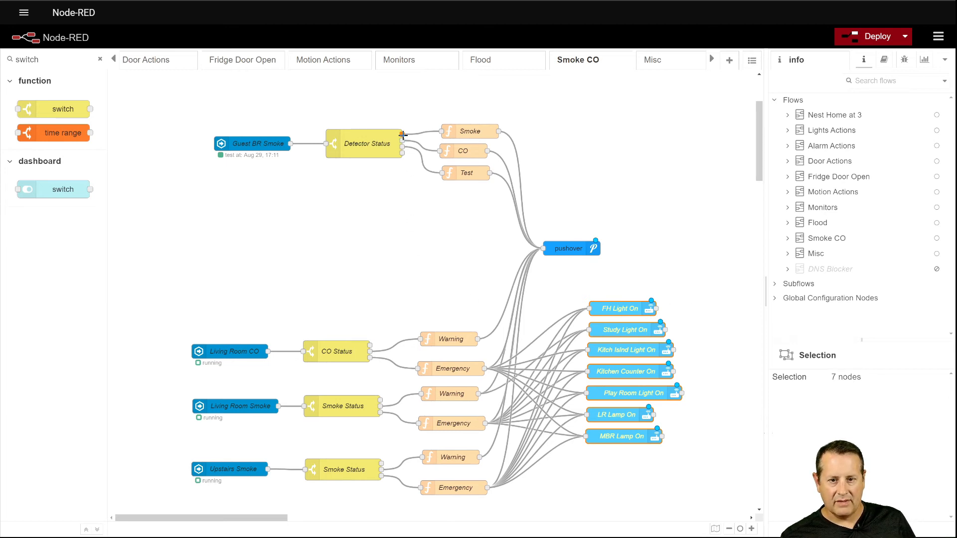
Wire Detector Status's smoke output to the light nodes, including FH Light On, Study Light On and Kitchen Counter On, and deploy the flow
drag(402, 133, 588, 309)
drag(402, 134, 589, 330)
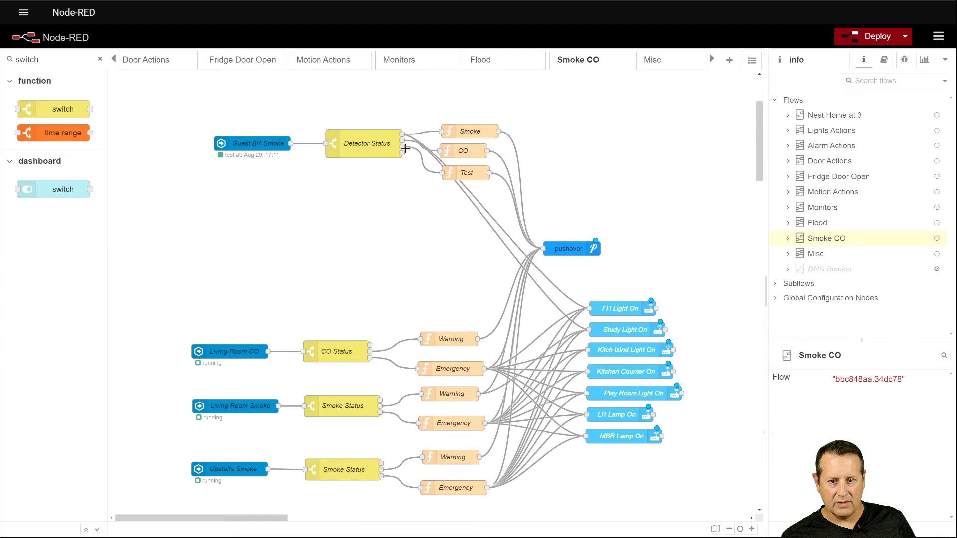
drag(402, 133, 588, 372)
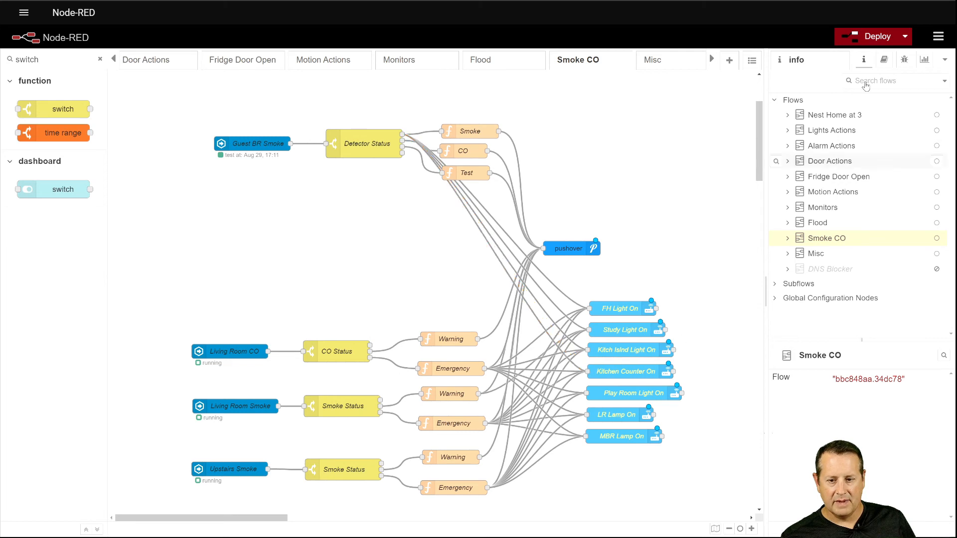
click(876, 37)
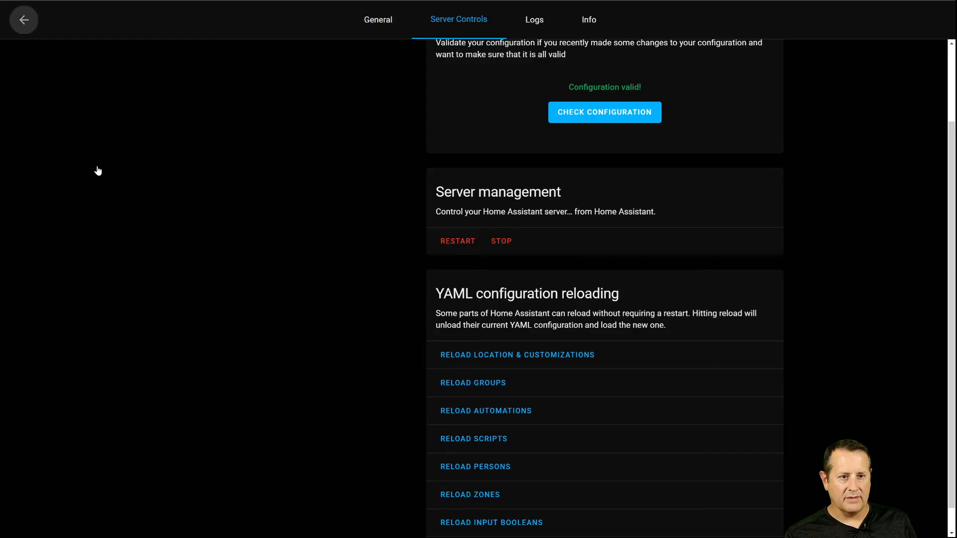
click(25, 22)
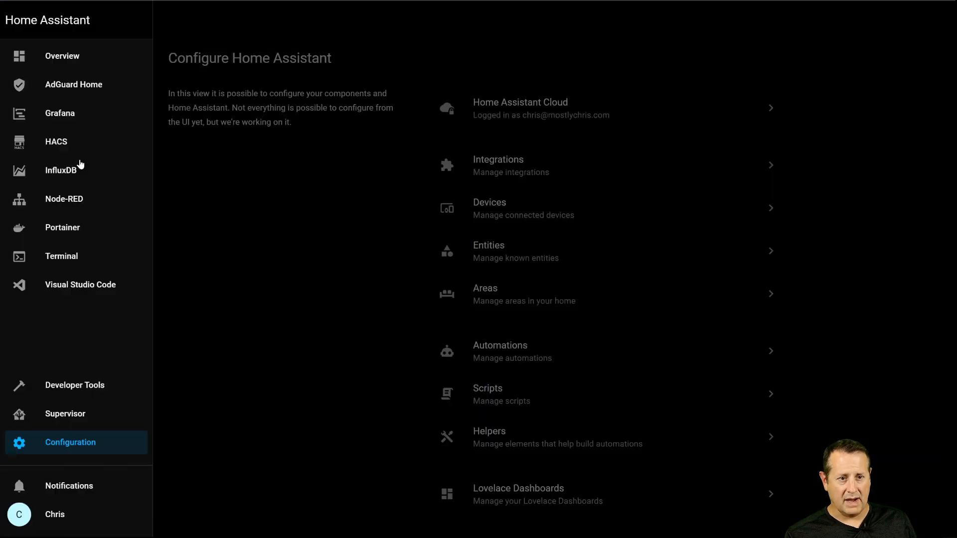
click(64, 56)
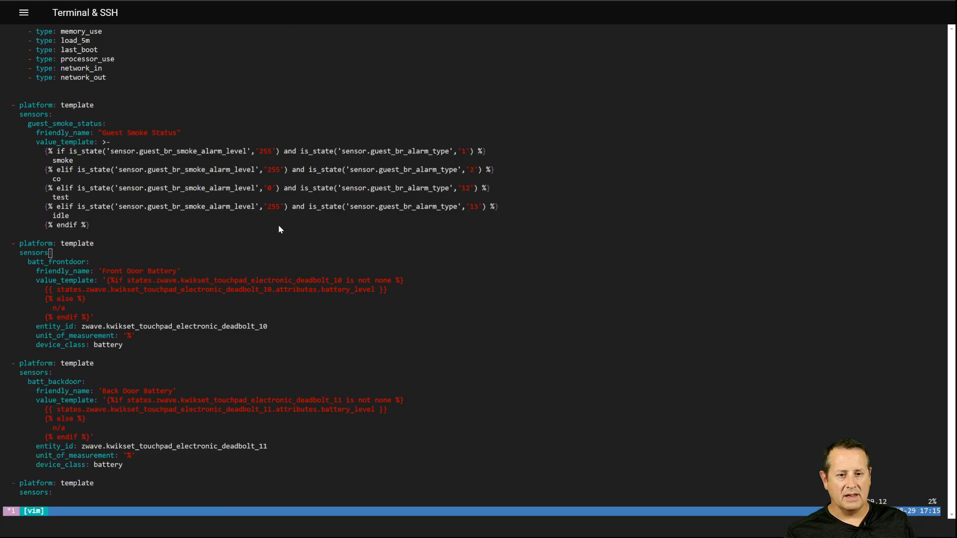
click(58, 238)
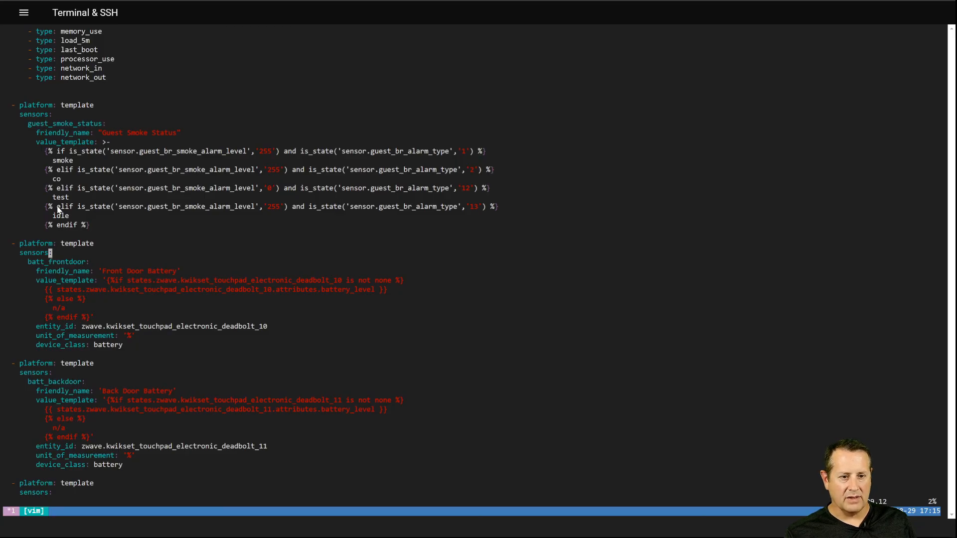